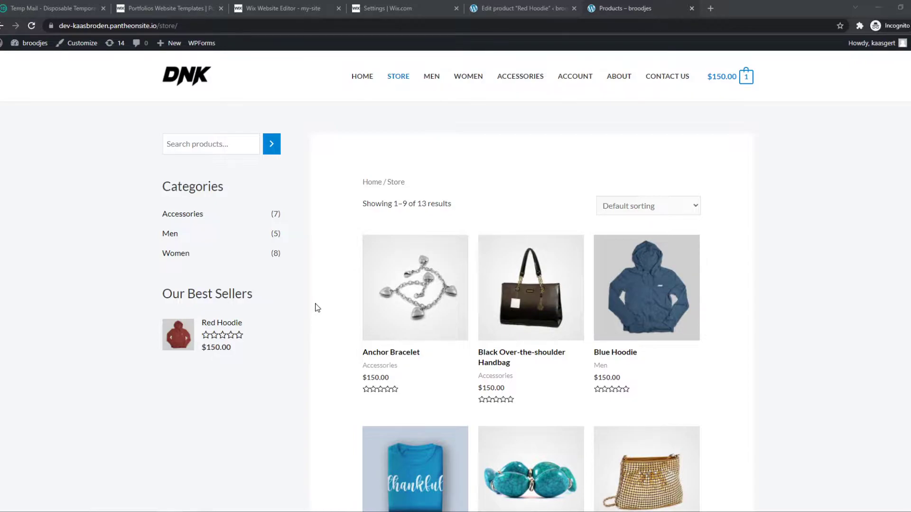
Go from the WordPress dashboard to the Add New Plugins page
{"action": "scroll", "coordinate": [317, 309], "scroll_direction": "down", "scroll_amount": 2}
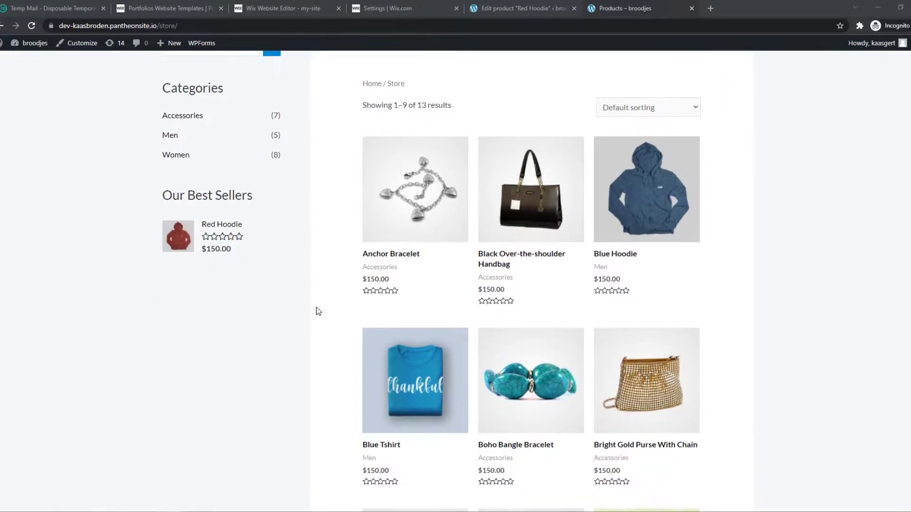
{"action": "scroll", "coordinate": [318, 311], "scroll_direction": "up", "scroll_amount": 2}
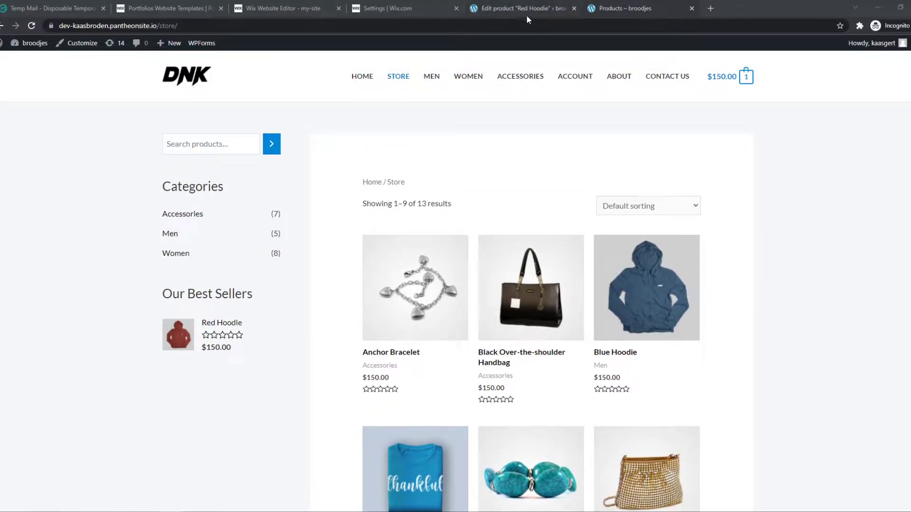
{"action": "mouse_move", "coordinate": [31, 44]}
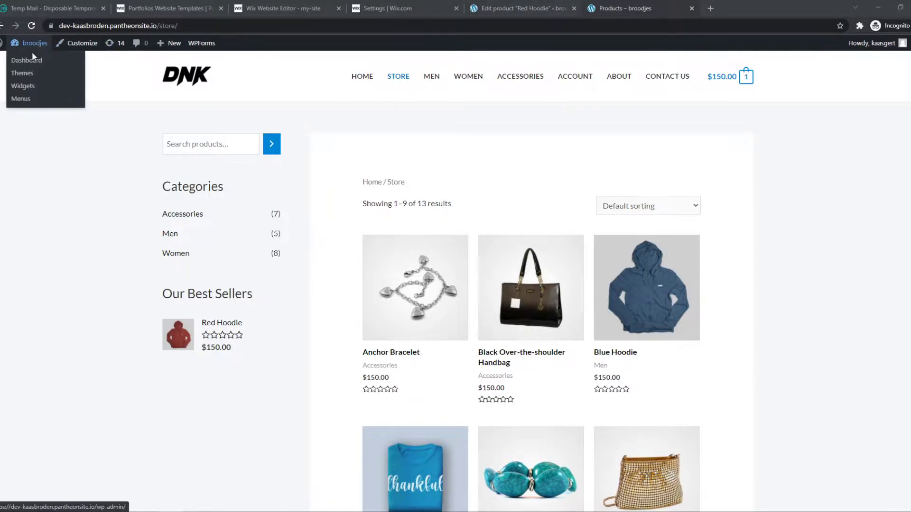
{"action": "left_click", "coordinate": [28, 62]}
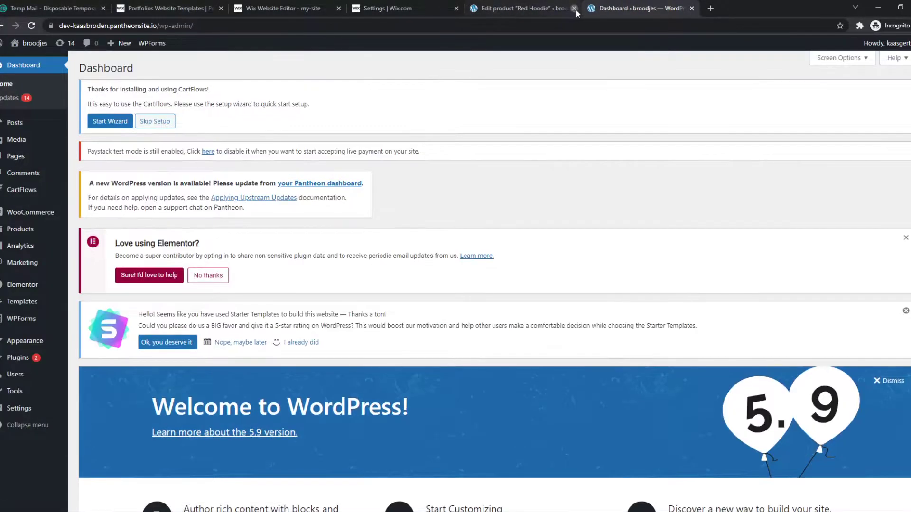
{"action": "mouse_move", "coordinate": [18, 358]}
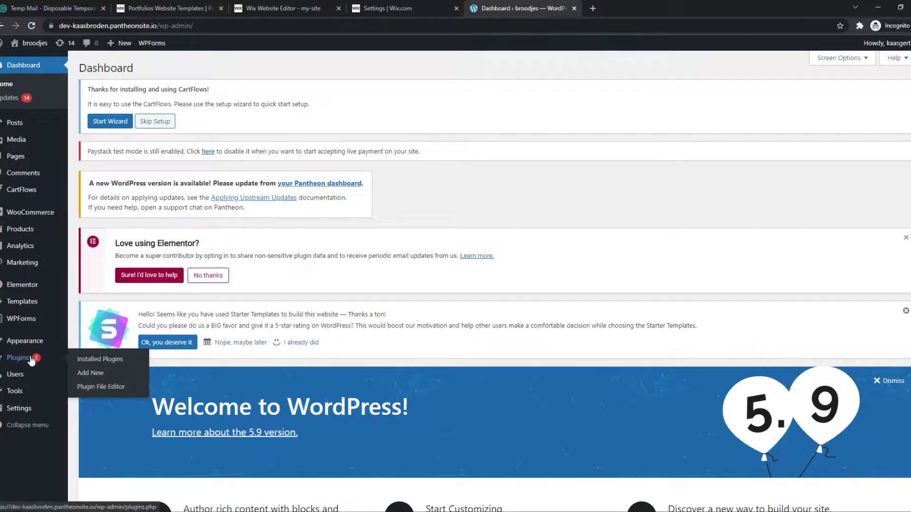
{"action": "left_click", "coordinate": [88, 375]}
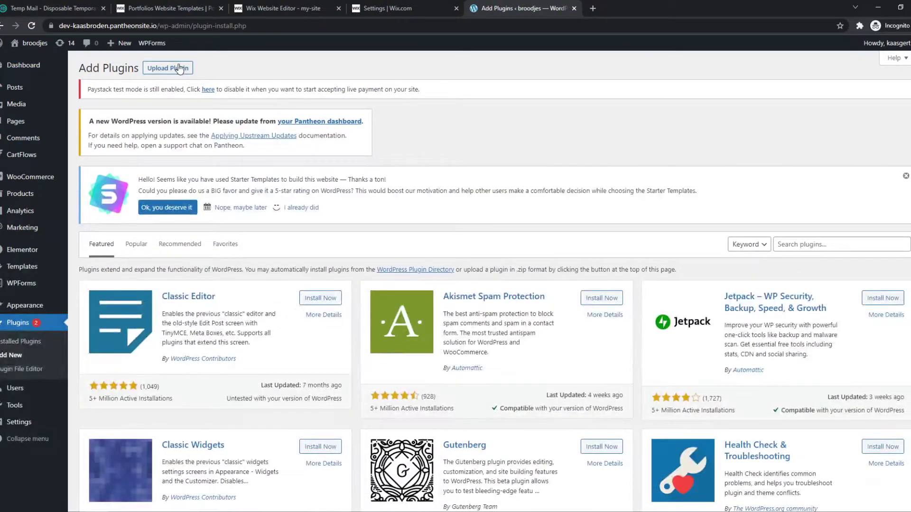
Search for 'flexible shipping', then install and activate Table Rate Shipping by Flexible Shipping
{"action": "left_click", "coordinate": [179, 68]}
{"action": "scroll", "coordinate": [174, 257], "scroll_direction": "down", "scroll_amount": 3}
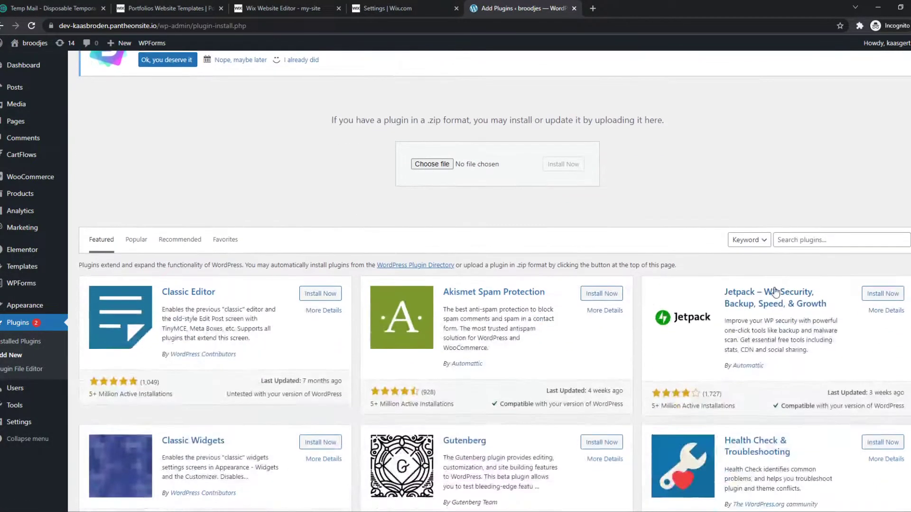
{"action": "left_click", "coordinate": [789, 238]}
{"action": "type", "text": "flexible shipping"}
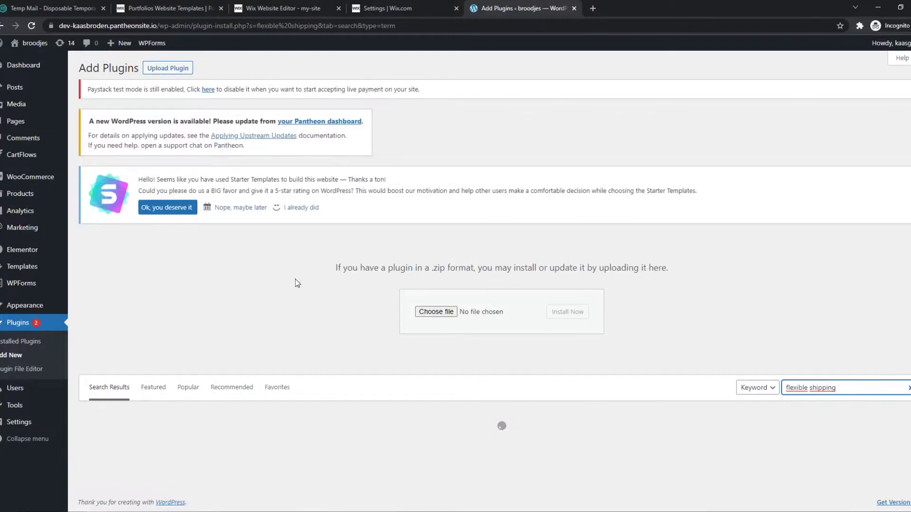
{"action": "scroll", "coordinate": [295, 279], "scroll_direction": "down", "scroll_amount": 7}
{"action": "scroll", "coordinate": [321, 312], "scroll_direction": "up", "scroll_amount": 1}
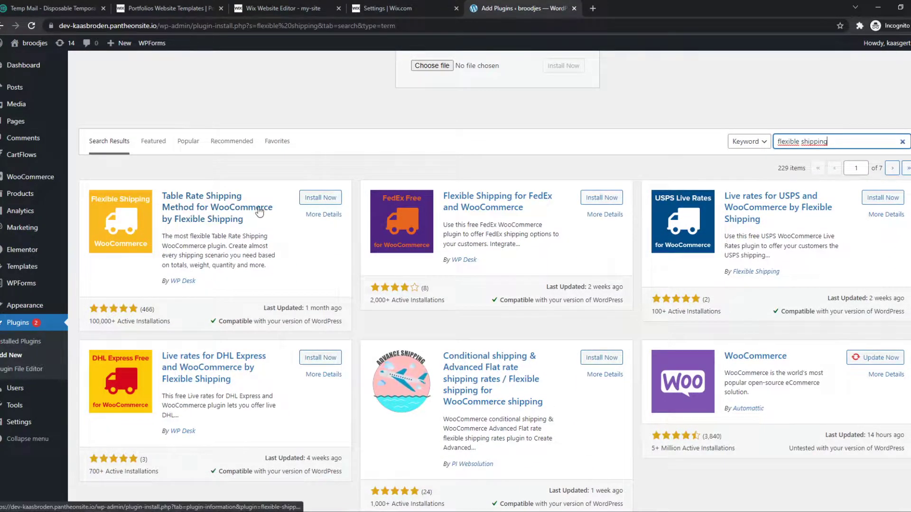
{"action": "left_click", "coordinate": [318, 199]}
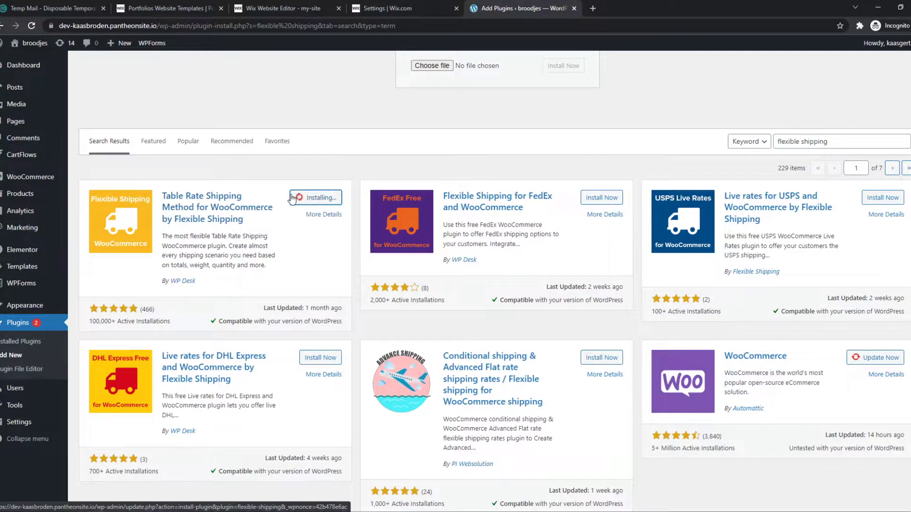
{"action": "left_click", "coordinate": [320, 202]}
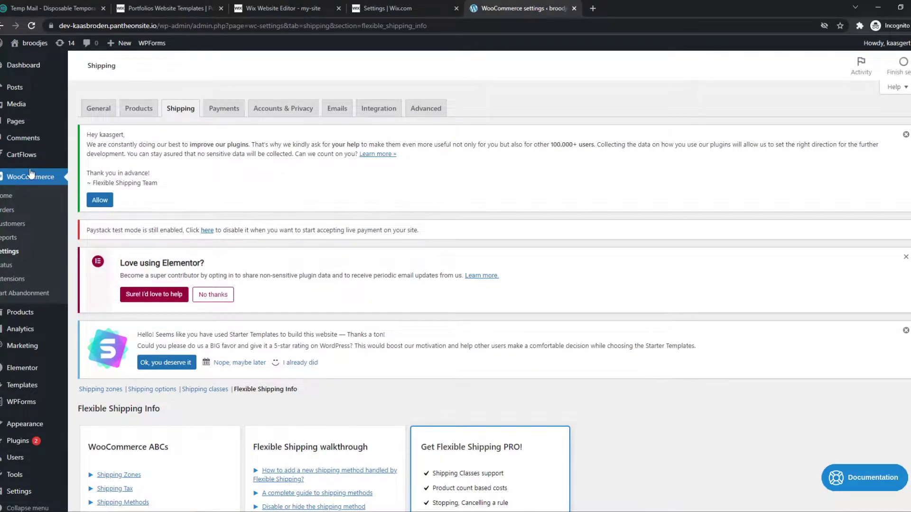
Start a new shipping zone from WooCommerce's Shipping settings
{"action": "left_click", "coordinate": [11, 252]}
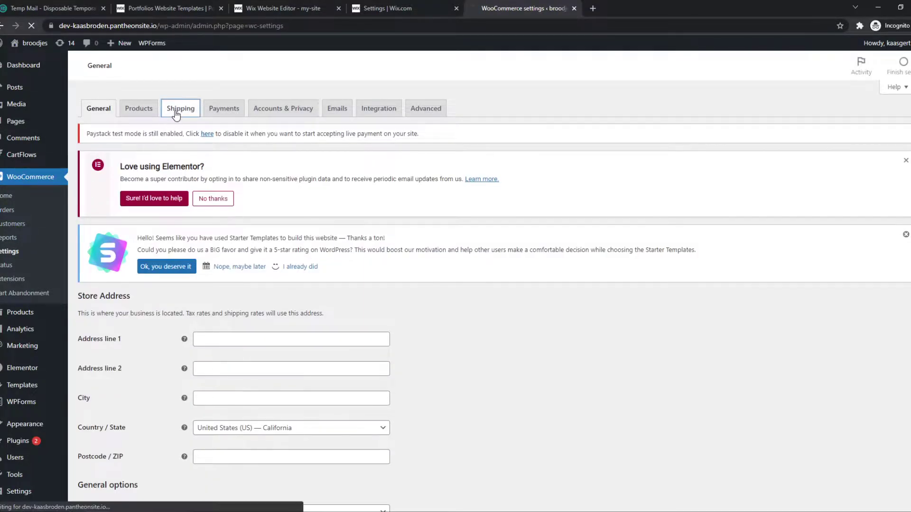
{"action": "left_click", "coordinate": [178, 113]}
{"action": "scroll", "coordinate": [177, 119], "scroll_direction": "down", "scroll_amount": 4}
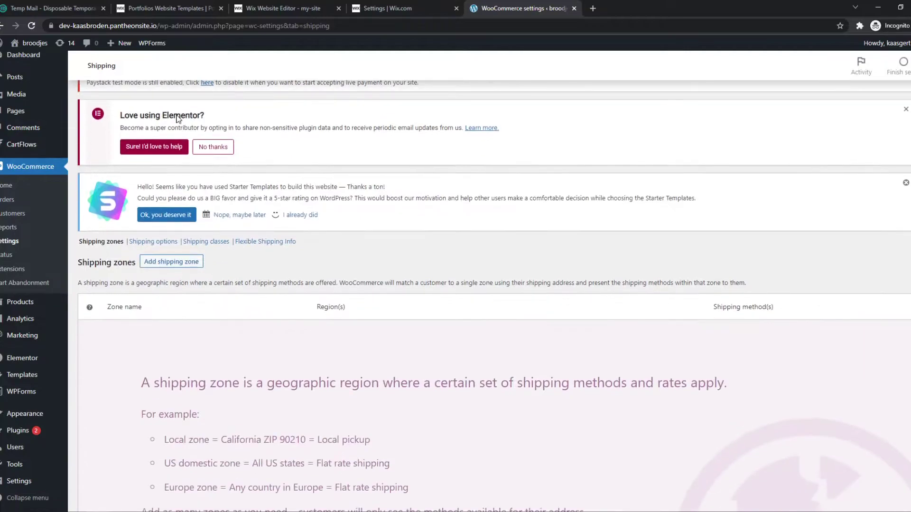
{"action": "scroll", "coordinate": [178, 137], "scroll_direction": "down", "scroll_amount": 2}
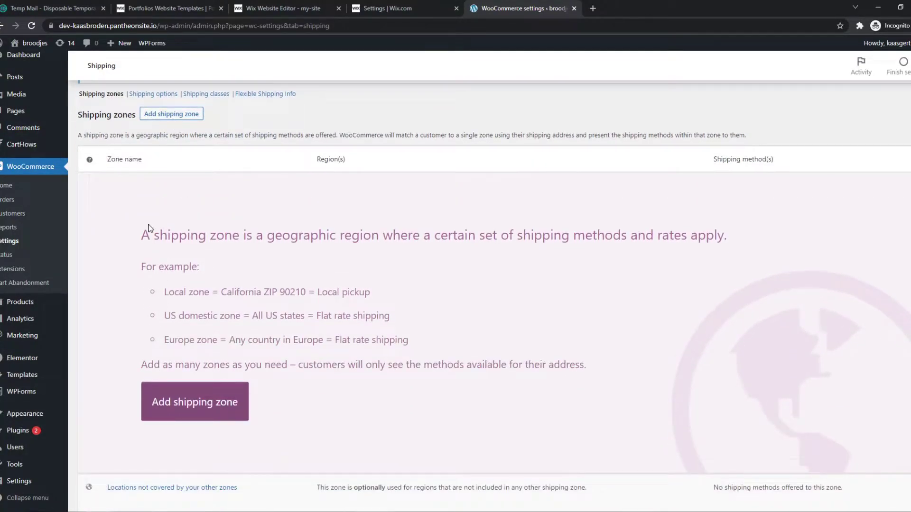
{"action": "left_click", "coordinate": [200, 415]}
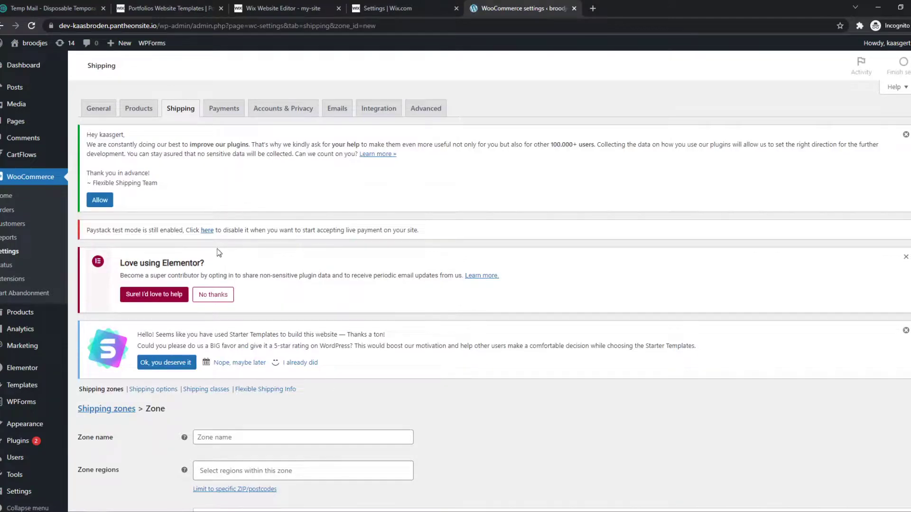
Name the zone 'The Netherlands' and set its region to Netherlands
{"action": "scroll", "coordinate": [218, 251], "scroll_direction": "down", "scroll_amount": 2}
{"action": "left_click", "coordinate": [220, 340]}
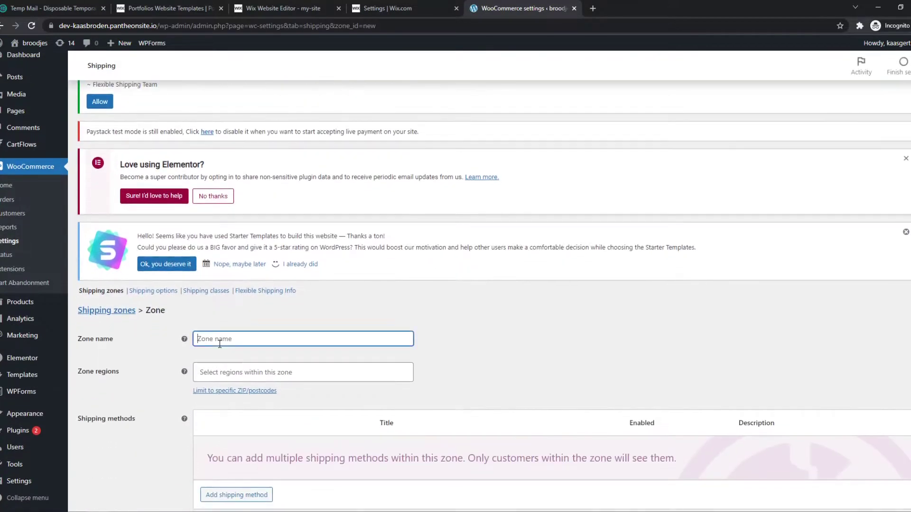
{"action": "type", "text": "The Netherlands"}
{"action": "left_click", "coordinate": [217, 376]}
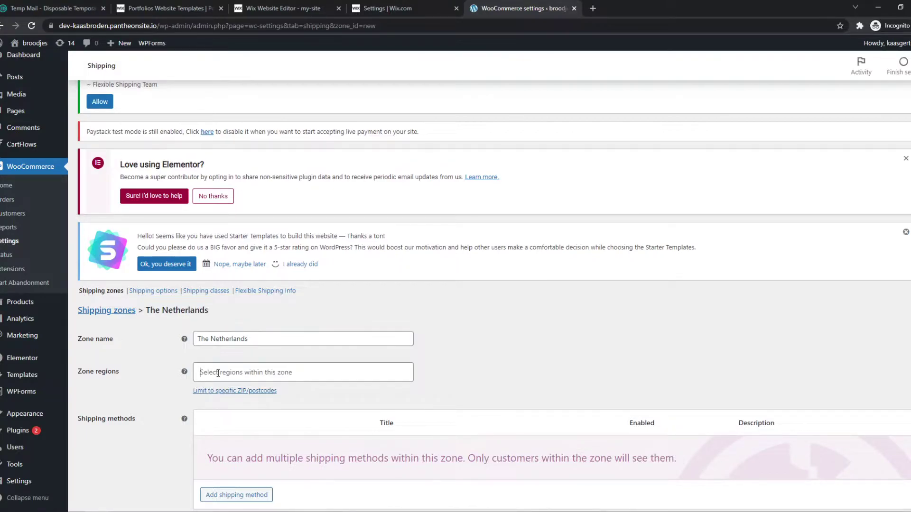
{"action": "type", "text": "neth"}
{"action": "left_click", "coordinate": [221, 398]}
{"action": "scroll", "coordinate": [222, 399], "scroll_direction": "down", "scroll_amount": 2}
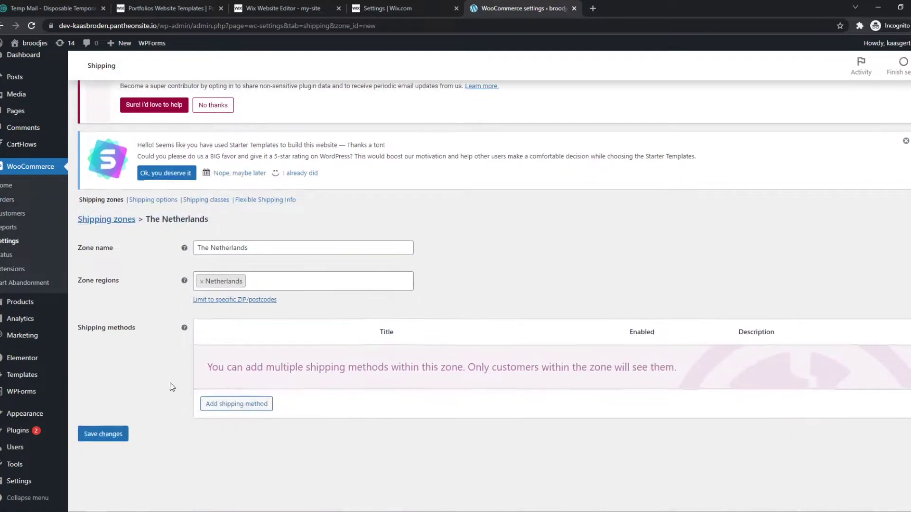
Choose Flexible Shipping as the zone's shipping method and add it
{"action": "left_click", "coordinate": [229, 404]}
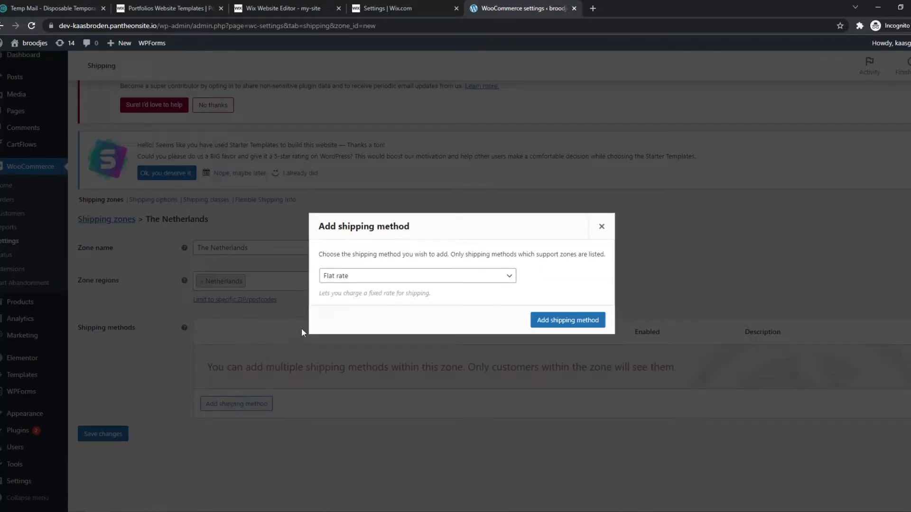
{"action": "left_click", "coordinate": [326, 279]}
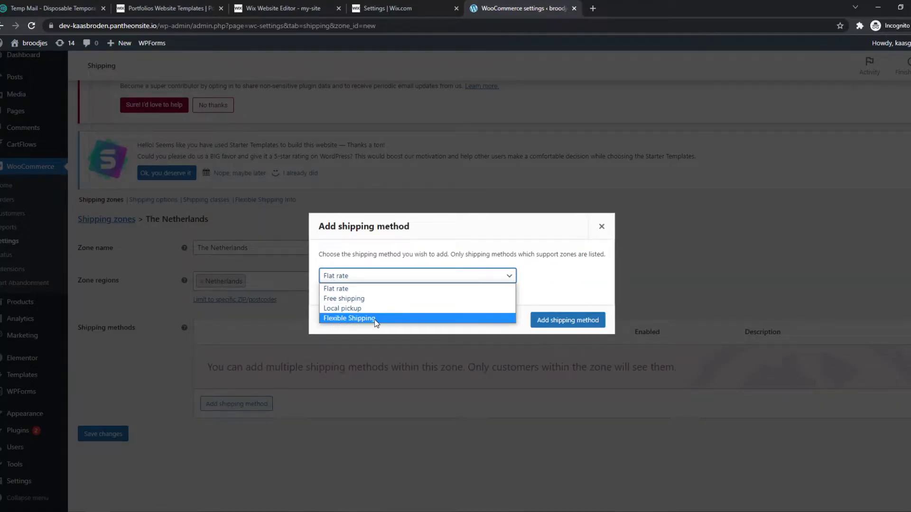
{"action": "left_click", "coordinate": [334, 317]}
{"action": "left_click", "coordinate": [562, 325]}
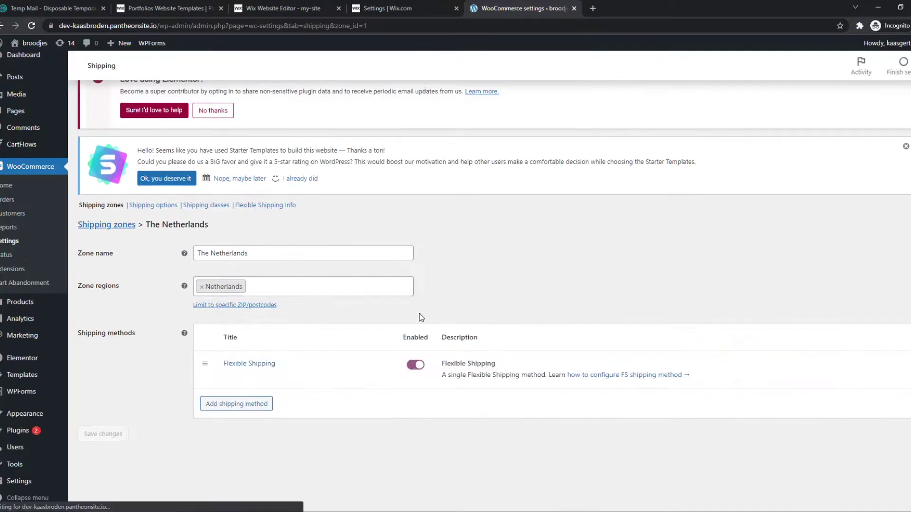
{"action": "mouse_move", "coordinate": [234, 368]}
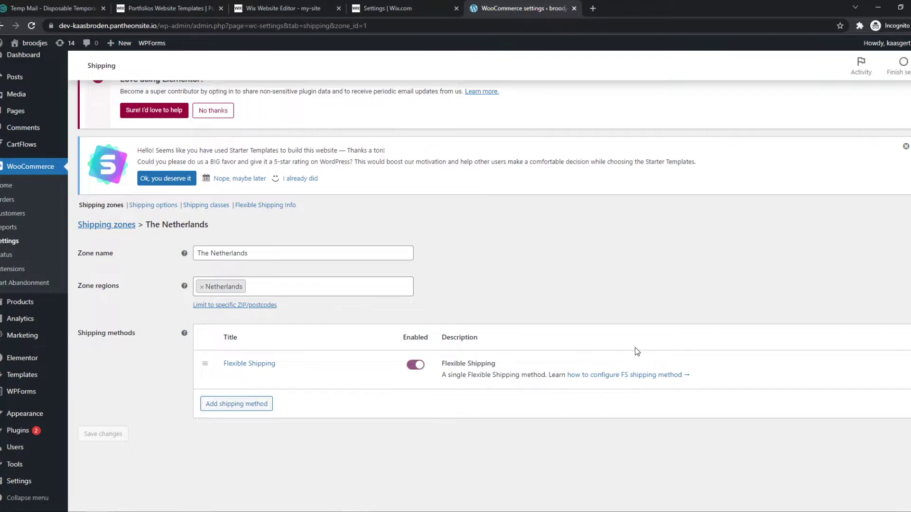
Change the Flexible Shipping method title to 'Weight Based Shipping'
{"action": "left_click", "coordinate": [229, 375]}
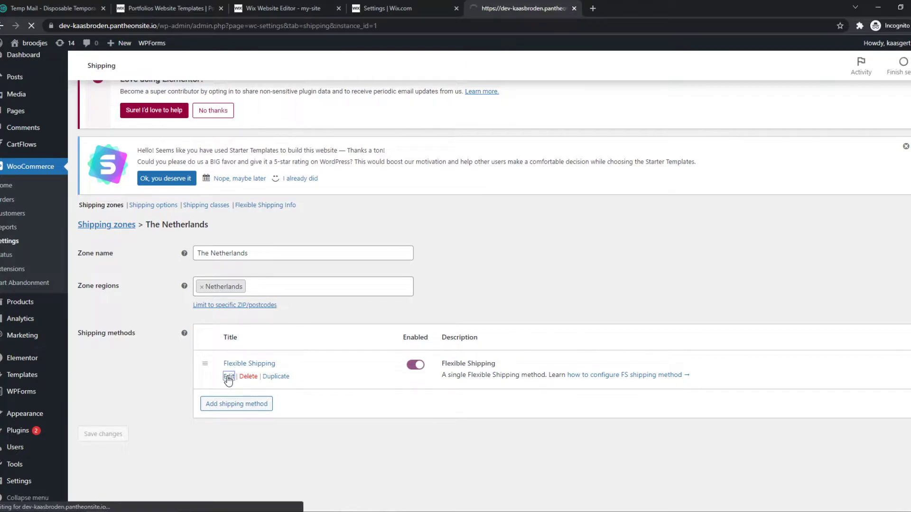
{"action": "scroll", "coordinate": [124, 329], "scroll_direction": "down", "scroll_amount": 5}
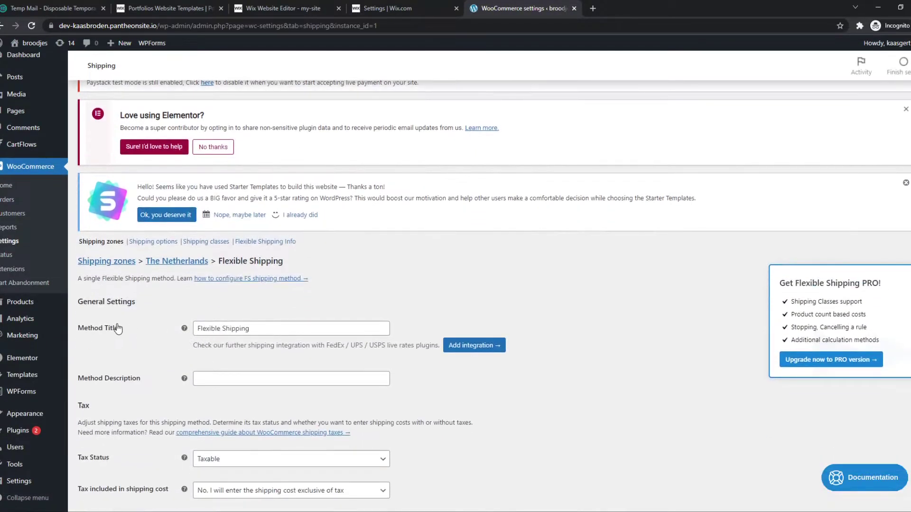
{"action": "triple_click", "coordinate": [259, 280]}
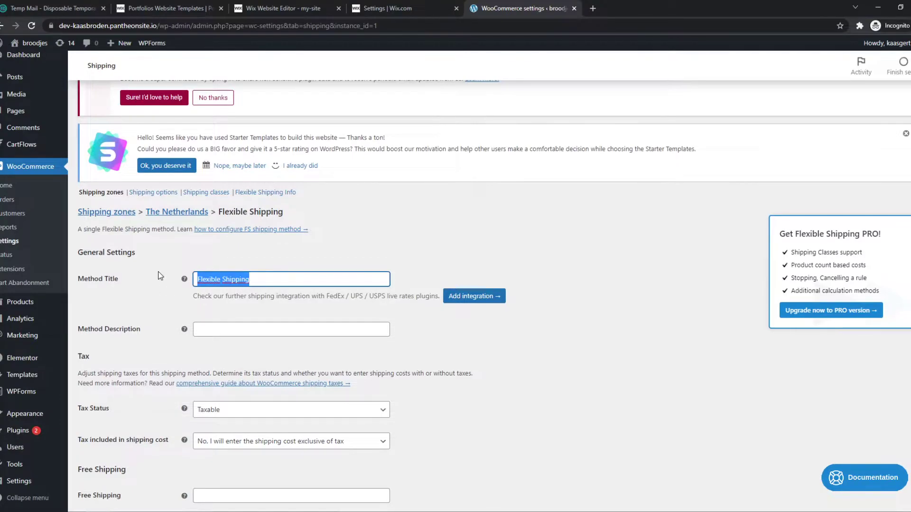
{"action": "type", "text": "Weight Based "}
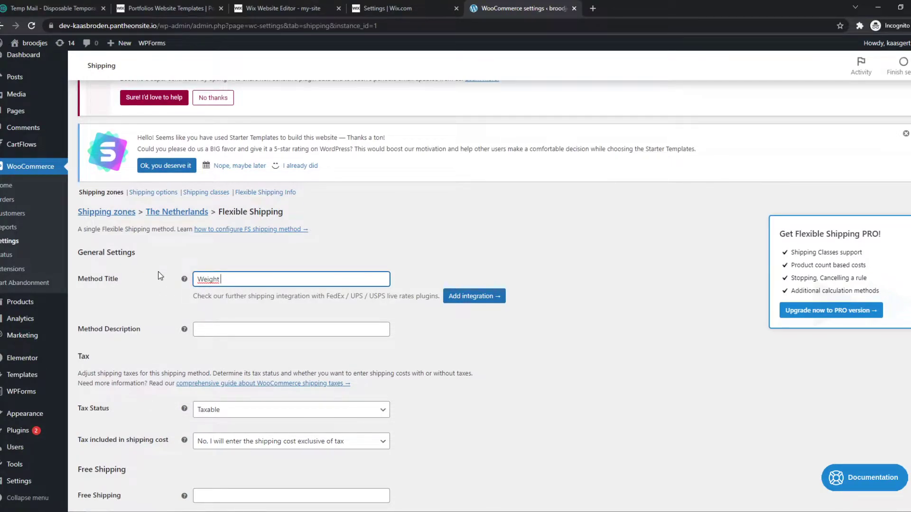
{"action": "type", "text": "Shipping"}
Dismiss the rules-table tutorial popup with 'No, thank you'
{"action": "scroll", "coordinate": [157, 261], "scroll_direction": "down", "scroll_amount": 2}
{"action": "mouse_move", "coordinate": [184, 231]}
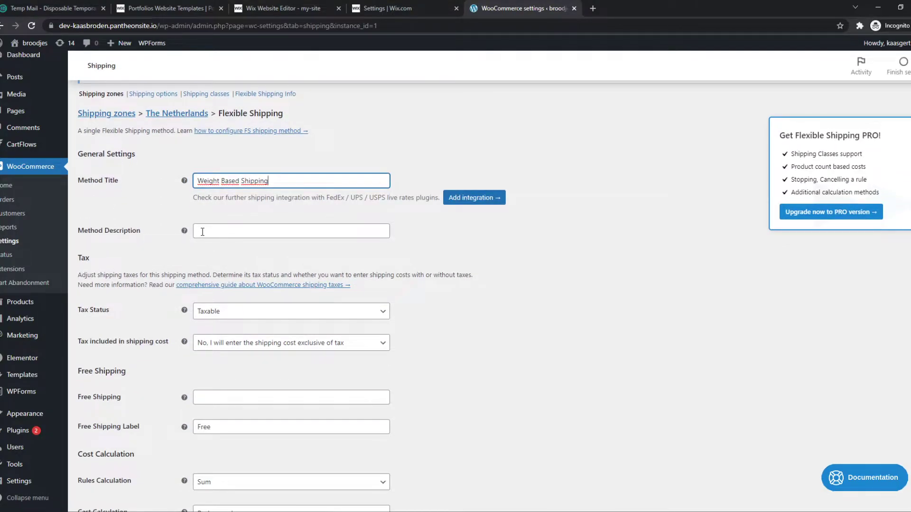
{"action": "scroll", "coordinate": [201, 234], "scroll_direction": "down", "scroll_amount": 3}
{"action": "scroll", "coordinate": [290, 226], "scroll_direction": "up", "scroll_amount": 1}
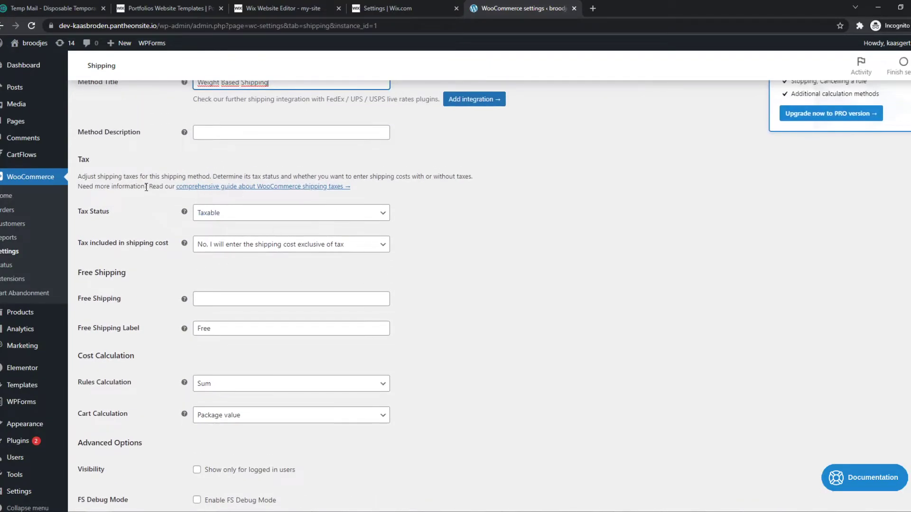
{"action": "scroll", "coordinate": [296, 387], "scroll_direction": "down", "scroll_amount": 2}
{"action": "scroll", "coordinate": [208, 301], "scroll_direction": "up", "scroll_amount": 1}
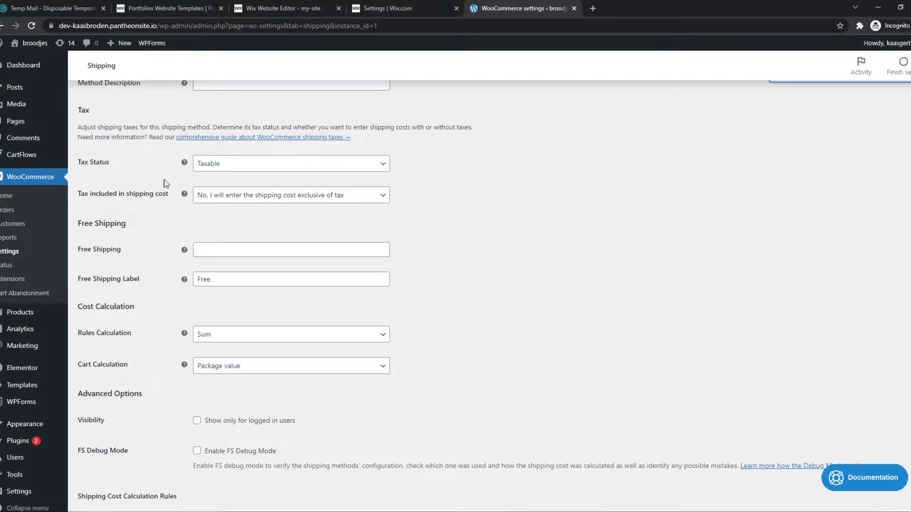
{"action": "scroll", "coordinate": [98, 237], "scroll_direction": "down", "scroll_amount": 3}
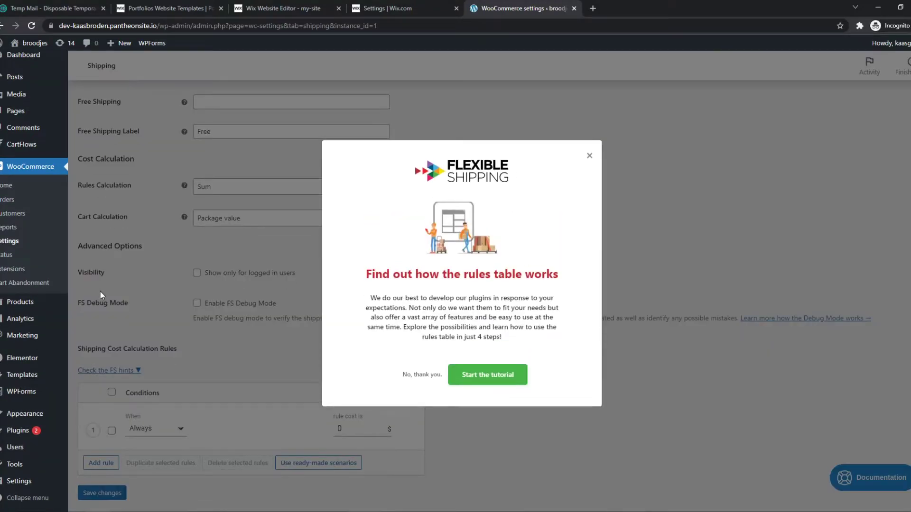
{"action": "left_click", "coordinate": [589, 158]}
{"action": "scroll", "coordinate": [310, 284], "scroll_direction": "down", "scroll_amount": 8}
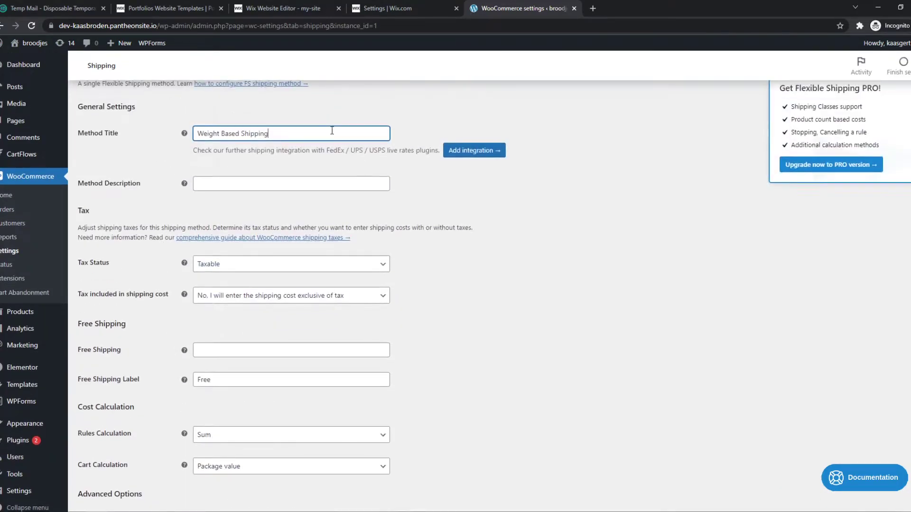
Add two more rules and base all three shipping rules on Weight
{"action": "scroll", "coordinate": [207, 257], "scroll_direction": "down", "scroll_amount": 8}
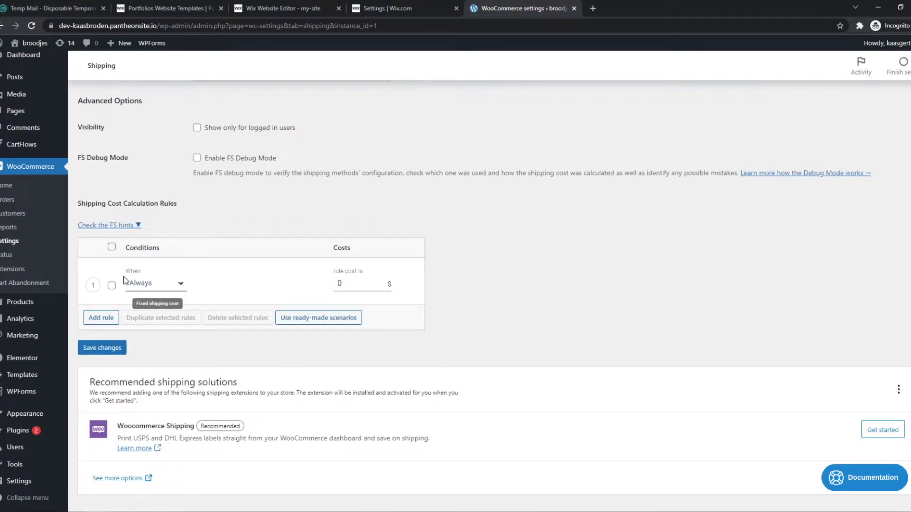
{"action": "left_click", "coordinate": [153, 287]}
{"action": "left_click", "coordinate": [153, 287]}
{"action": "left_click", "coordinate": [153, 287]}
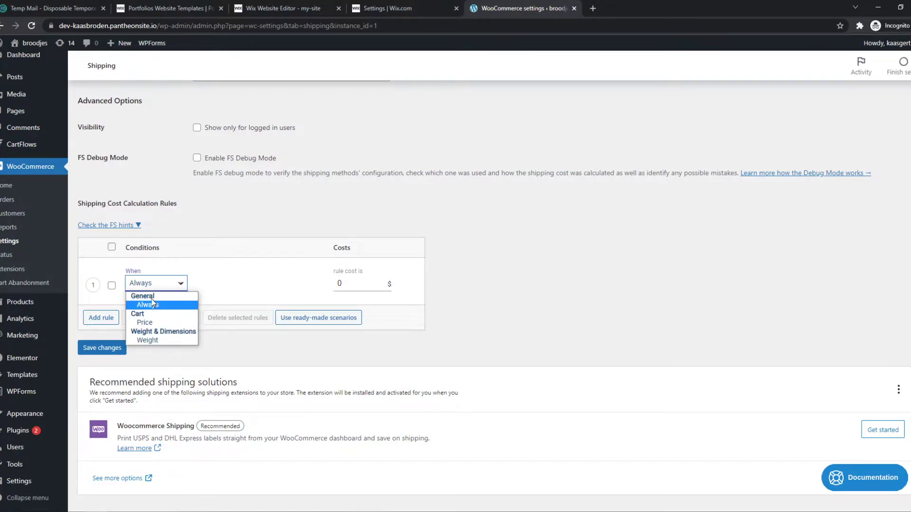
{"action": "left_click", "coordinate": [154, 340]}
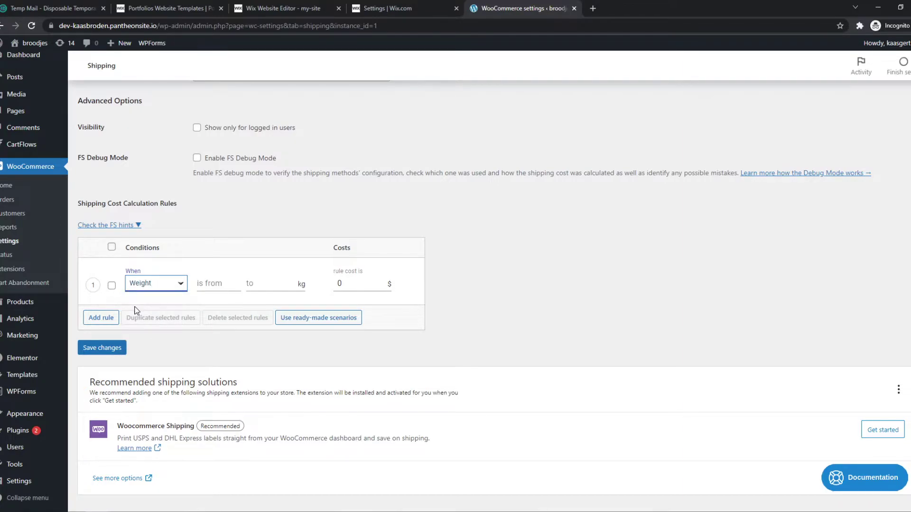
{"action": "left_click", "coordinate": [100, 317]}
{"action": "left_click", "coordinate": [153, 330]}
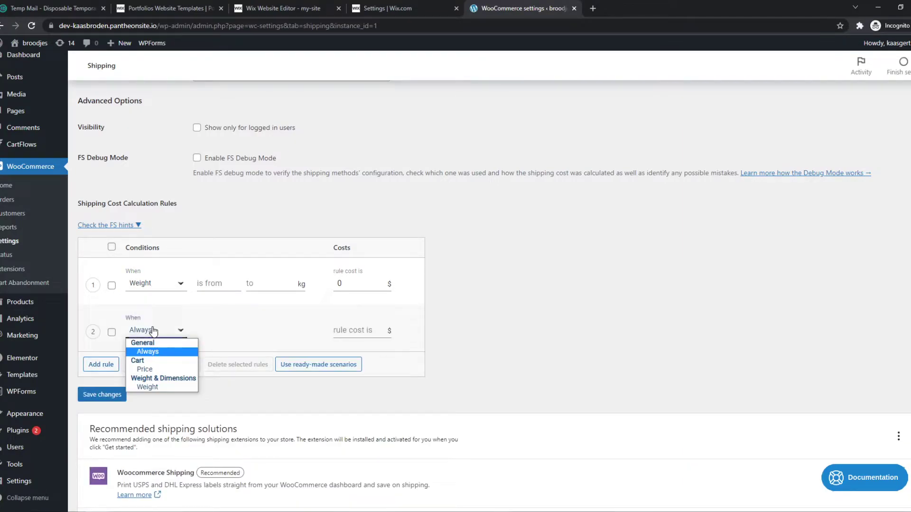
{"action": "left_click", "coordinate": [157, 387]}
{"action": "left_click", "coordinate": [101, 364]}
{"action": "left_click", "coordinate": [153, 377]}
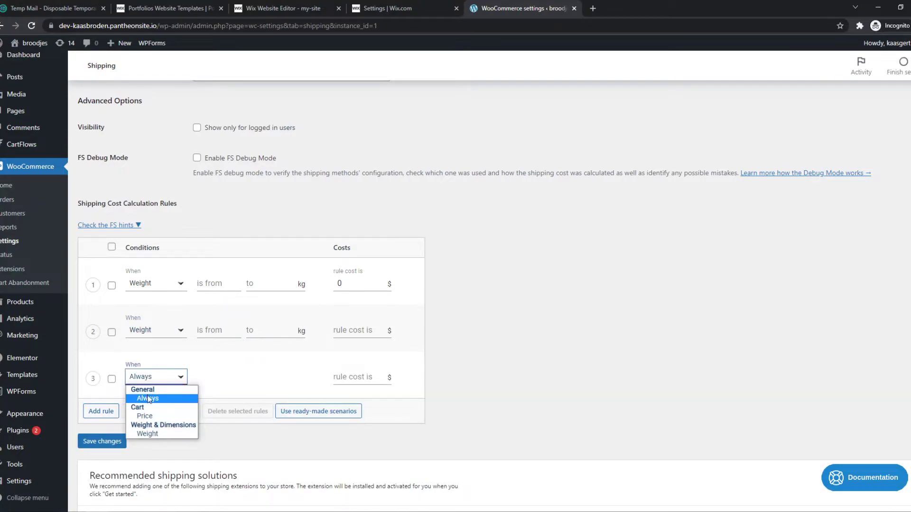
{"action": "left_click", "coordinate": [148, 433]}
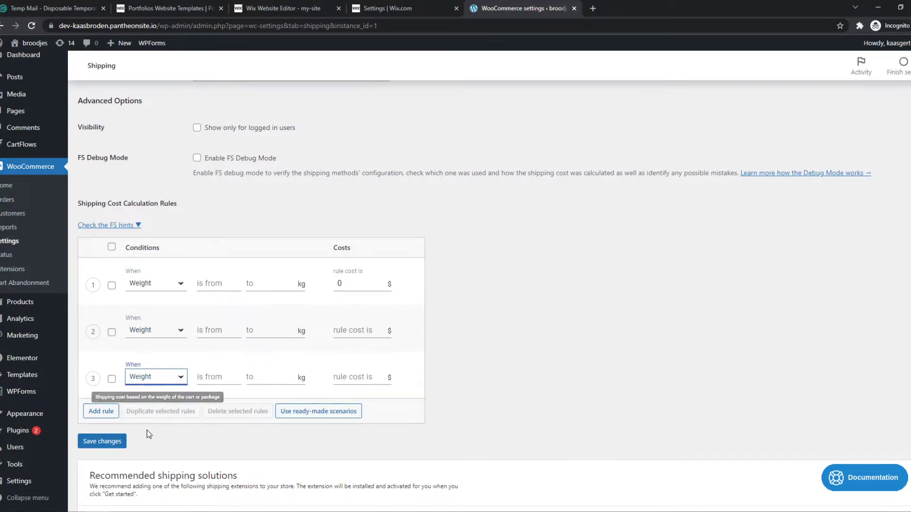
Set rule 1 to 0–1 kg with a cost of 5
{"action": "left_click", "coordinate": [213, 283]}
{"action": "left_click", "coordinate": [301, 283]}
{"action": "left_click", "coordinate": [216, 284]}
{"action": "left_click", "coordinate": [266, 283]}
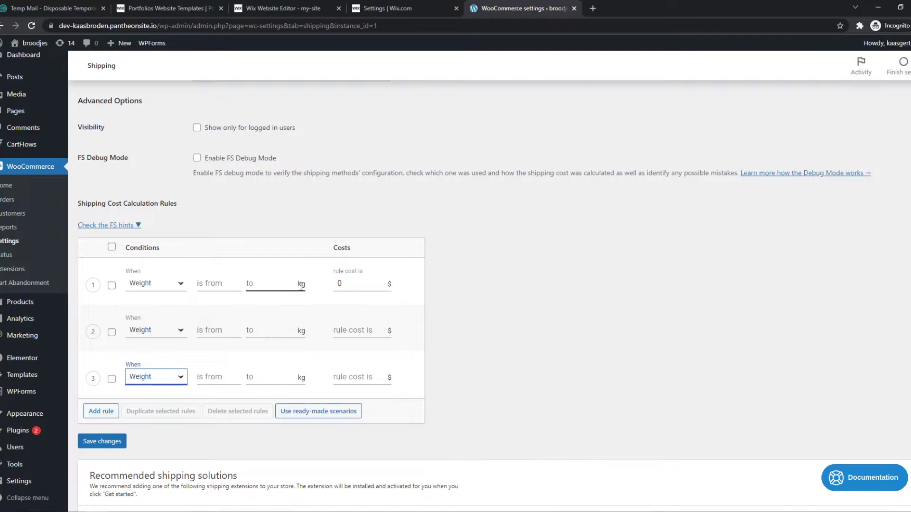
{"action": "left_click", "coordinate": [212, 284]}
{"action": "left_click", "coordinate": [211, 284]}
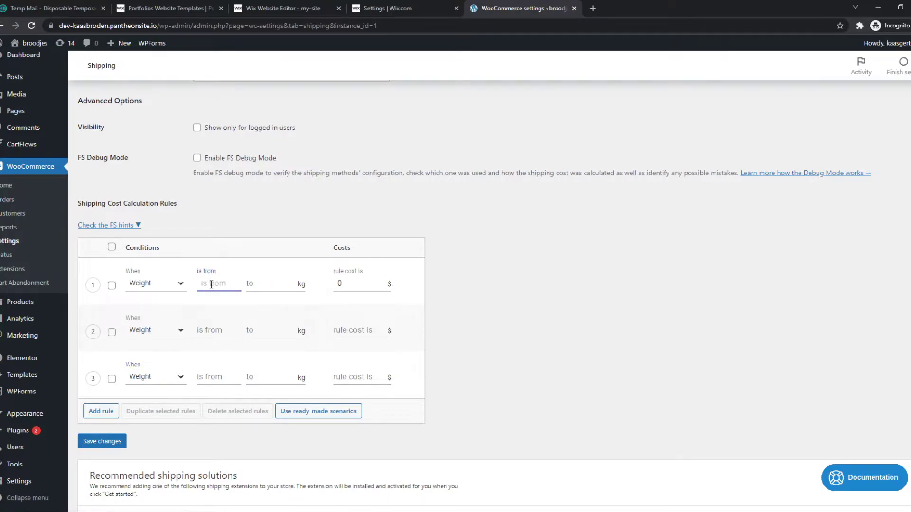
{"action": "type", "text": "0"}
{"action": "left_click", "coordinate": [261, 286]}
{"action": "type", "text": "1"}
{"action": "left_click", "coordinate": [335, 283]}
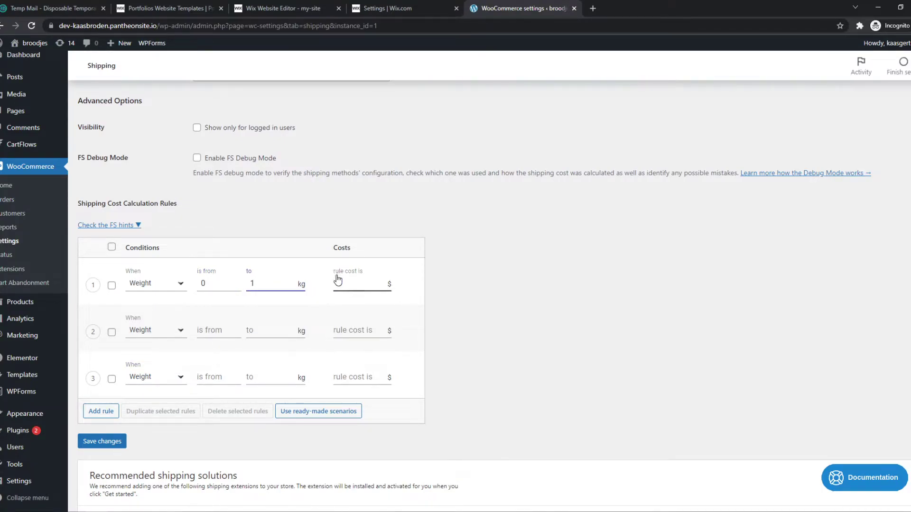
{"action": "double_click", "coordinate": [338, 283]}
{"action": "type", "text": "5"}
Set rule 2 to 1.01–2 kg costing 8 and rule 3 to 2.01–3 kg costing 10, then save
{"action": "left_click", "coordinate": [222, 330]}
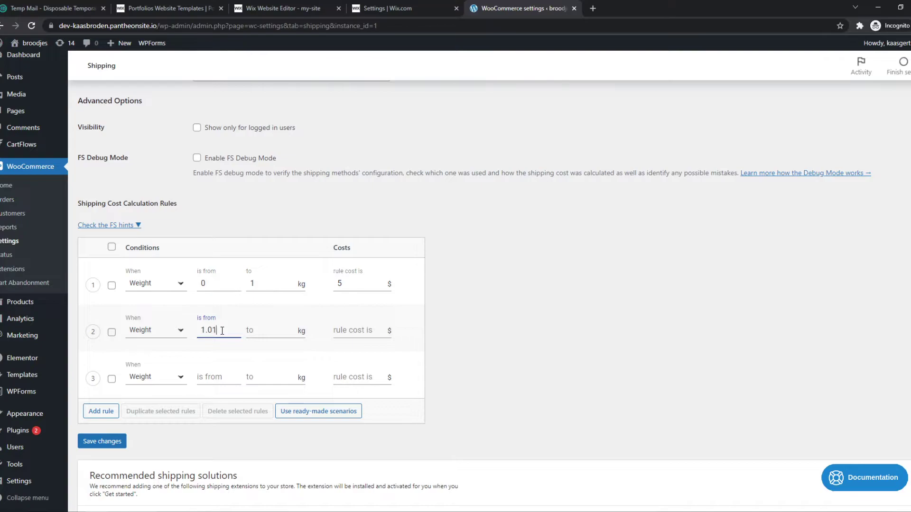
{"action": "left_click", "coordinate": [261, 331]}
{"action": "left_click", "coordinate": [342, 327]}
{"action": "left_click", "coordinate": [213, 380]}
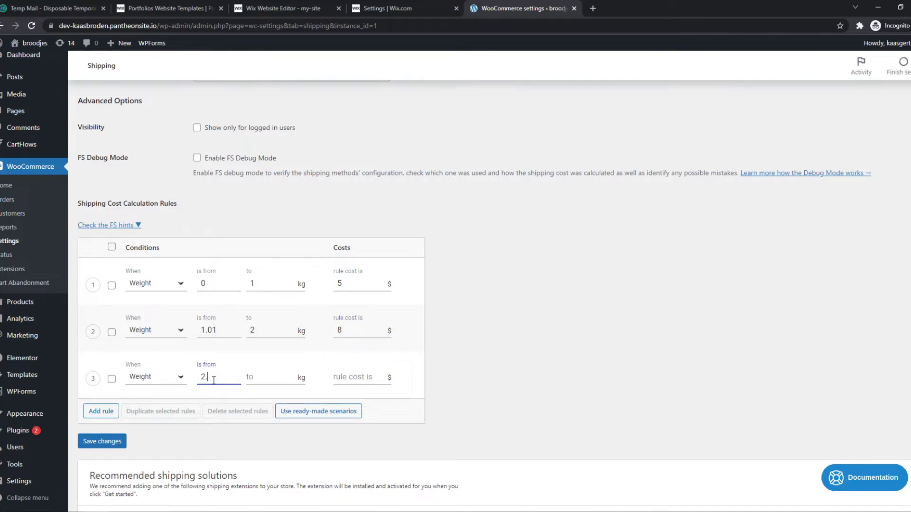
{"action": "type", "text": "2.01"}
{"action": "left_click", "coordinate": [251, 377]}
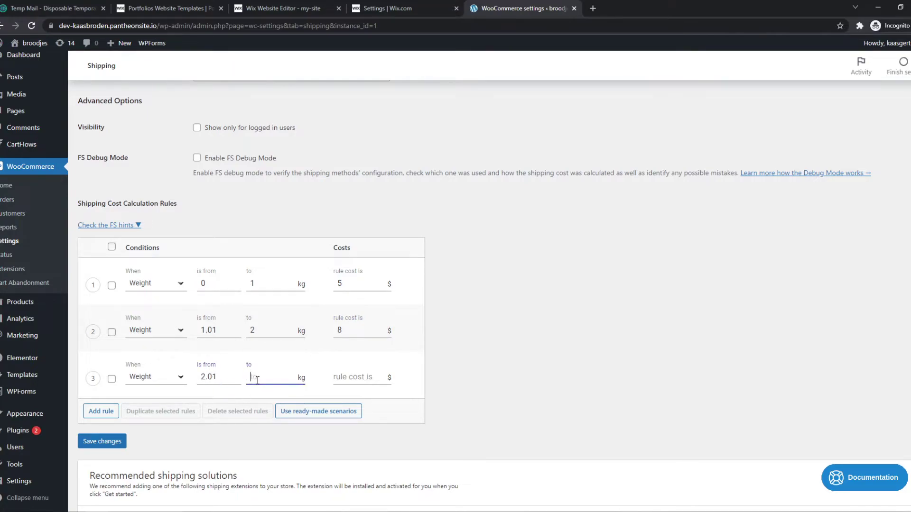
{"action": "type", "text": "3"}
{"action": "left_click", "coordinate": [351, 377]}
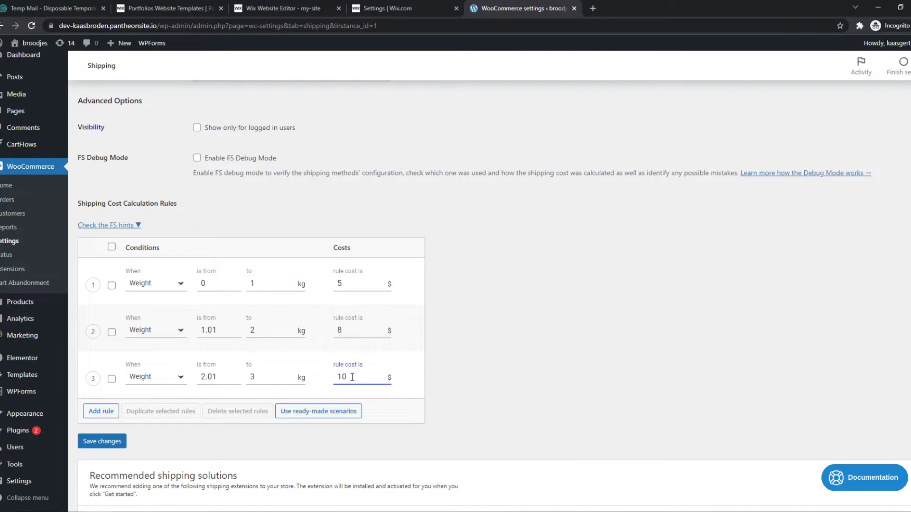
{"action": "left_click", "coordinate": [96, 446]}
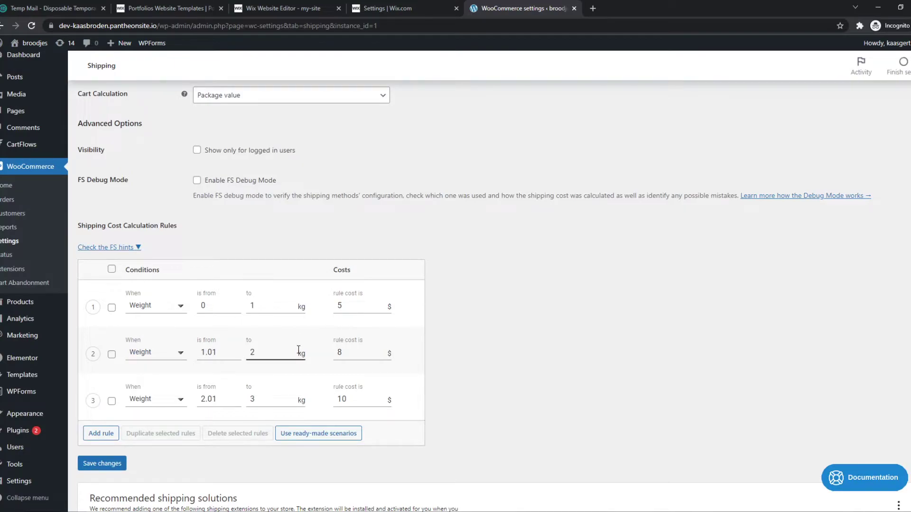
Check that rule 1's saved cost of 5 is still in the shipping rules
{"action": "mouse_move", "coordinate": [104, 309]}
{"action": "mouse_move", "coordinate": [51, 315]}
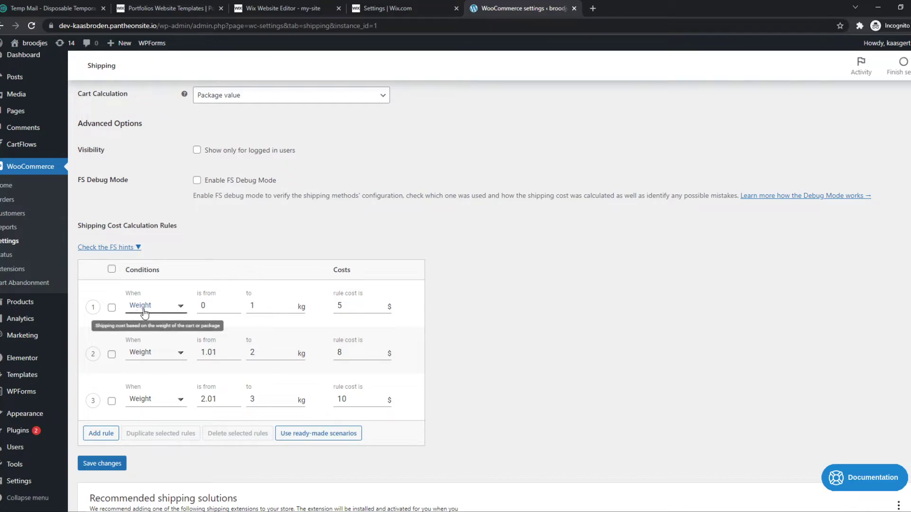
{"action": "left_click", "coordinate": [345, 307]}
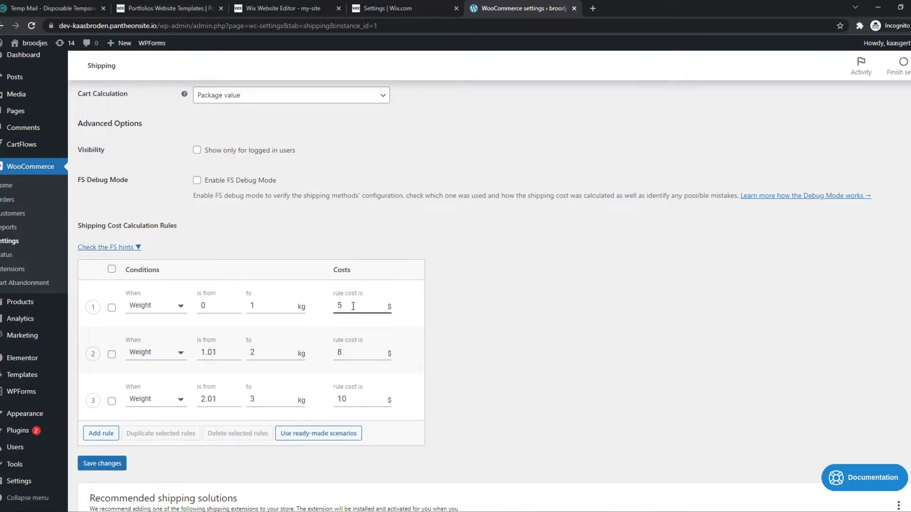
{"action": "left_click", "coordinate": [335, 272]}
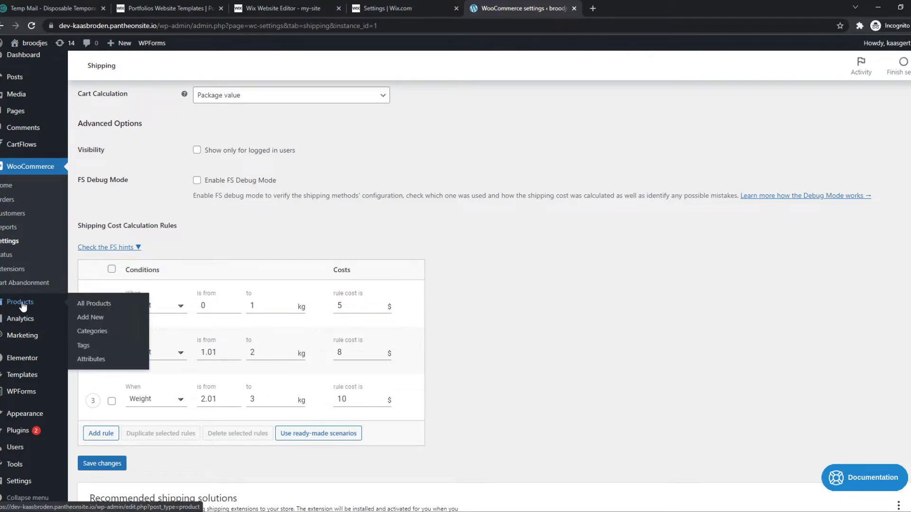
Open All Products in a new tab and edit the Green Hoodie product
{"action": "left_click", "coordinate": [90, 306], "text": "ctrl"}
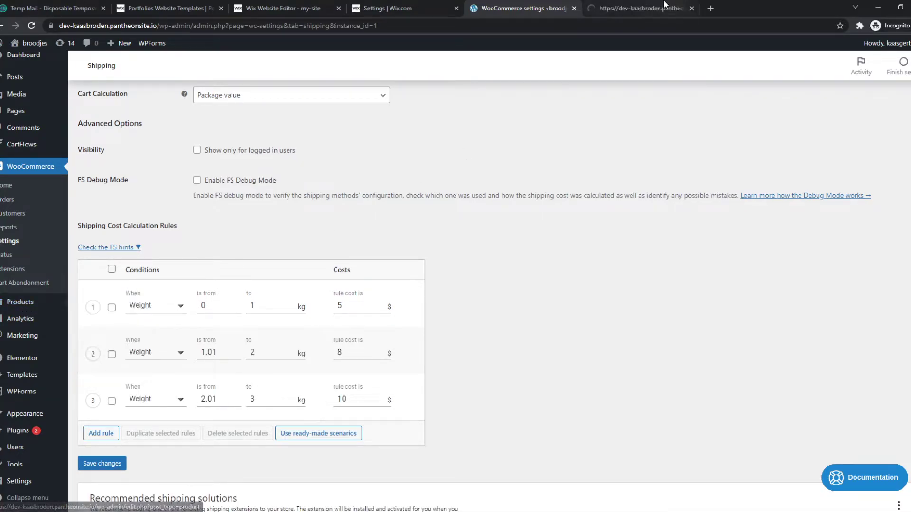
{"action": "key", "text": "ctrl+Tab"}
{"action": "scroll", "coordinate": [190, 266], "scroll_direction": "down", "scroll_amount": 3}
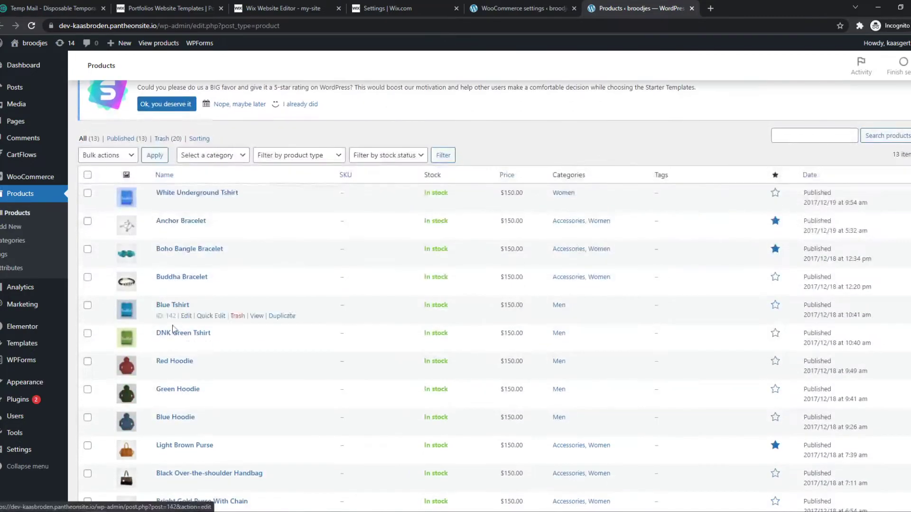
{"action": "left_click", "coordinate": [180, 389]}
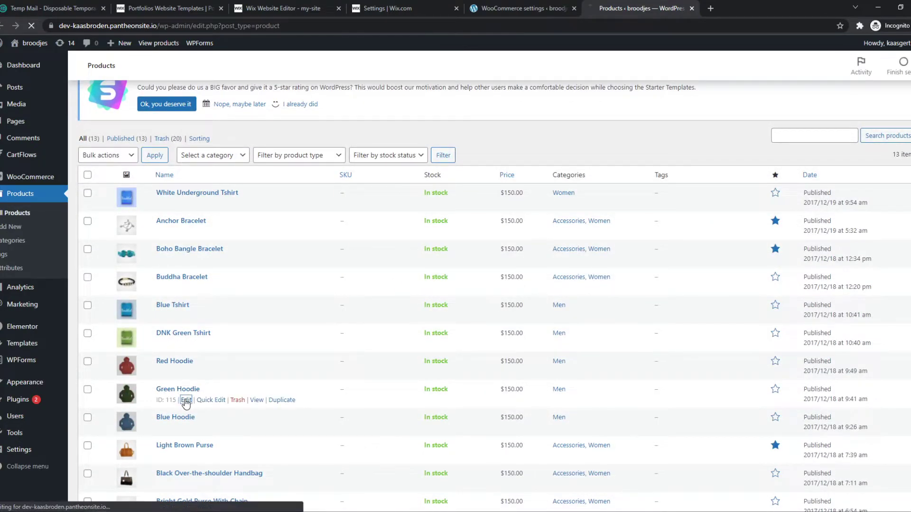
Set the Green Hoodie's shipping weight to 0.5 kg and update the product
{"action": "scroll", "coordinate": [170, 351], "scroll_direction": "down", "scroll_amount": 5}
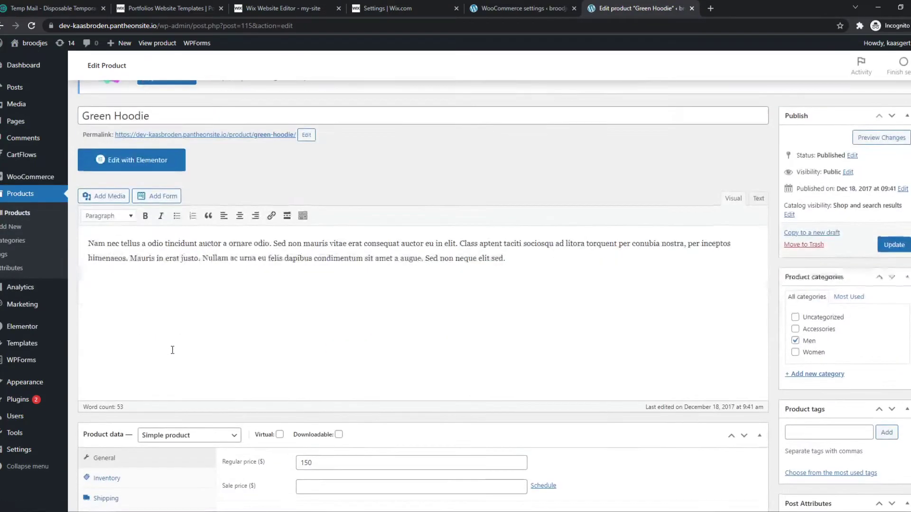
{"action": "left_click", "coordinate": [101, 354]}
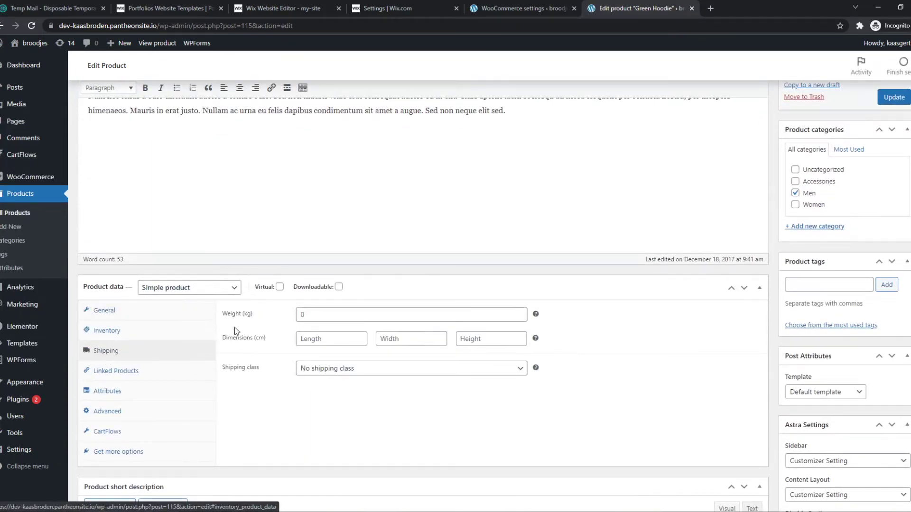
{"action": "left_click", "coordinate": [309, 315]}
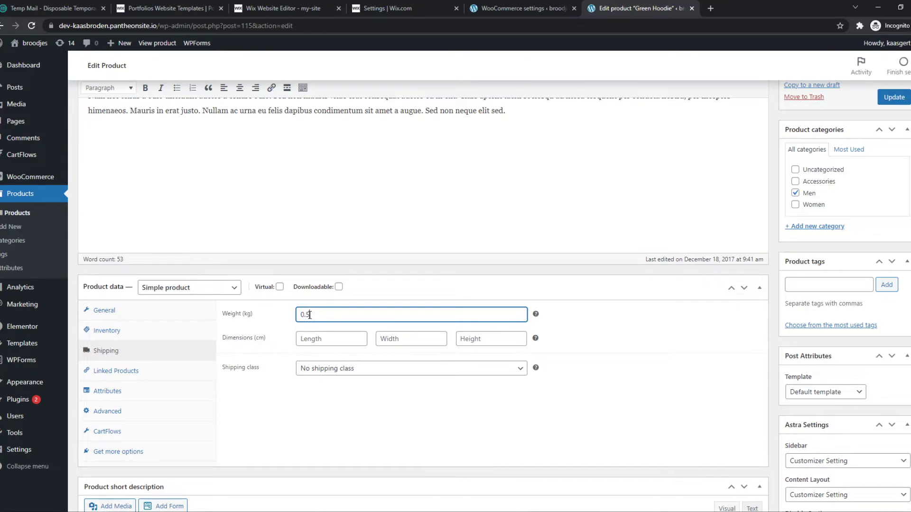
{"action": "left_click", "coordinate": [894, 97]}
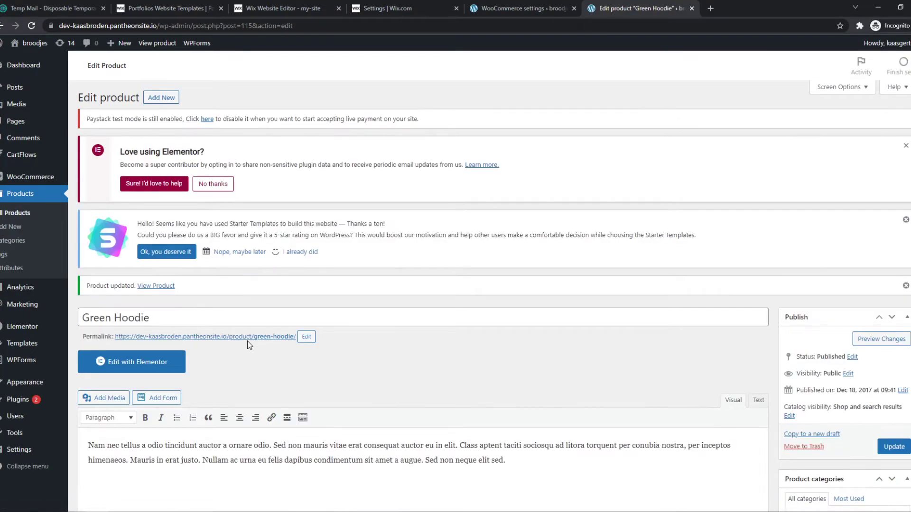
Add one Green Hoodie to the cart from its shop page and proceed to checkout
{"action": "left_click", "coordinate": [217, 337]}
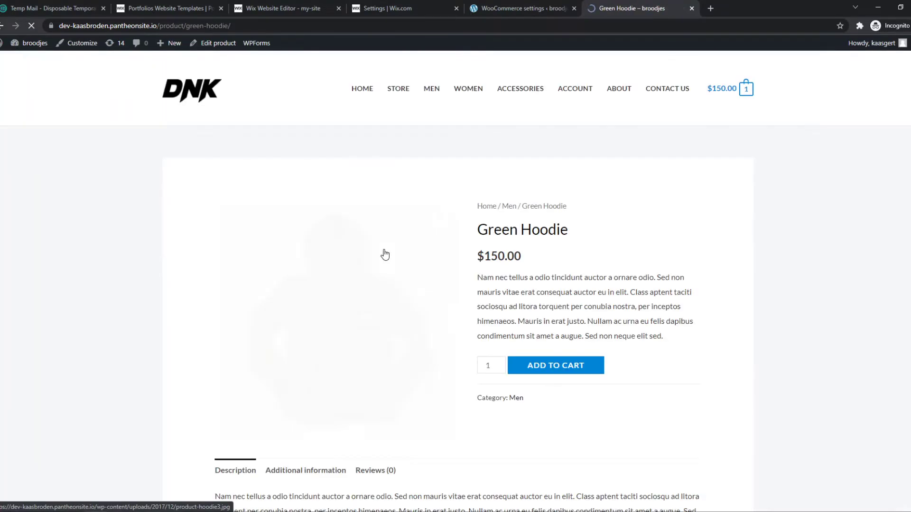
{"action": "left_click", "coordinate": [533, 272]}
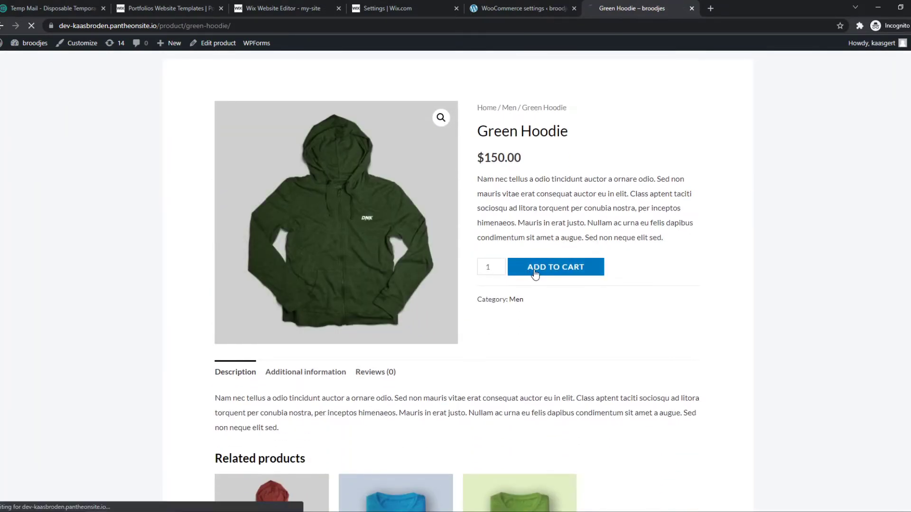
{"action": "left_click", "coordinate": [733, 76]}
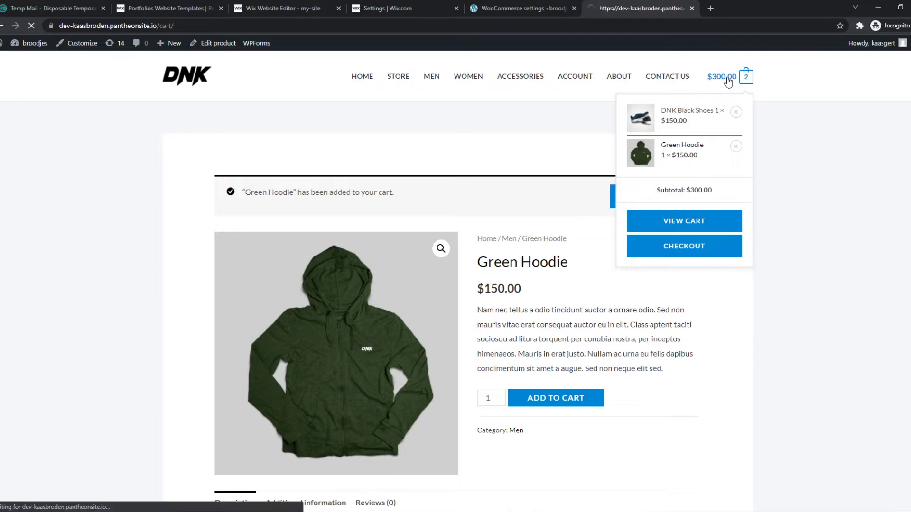
{"action": "scroll", "coordinate": [465, 321], "scroll_direction": "down", "scroll_amount": 4}
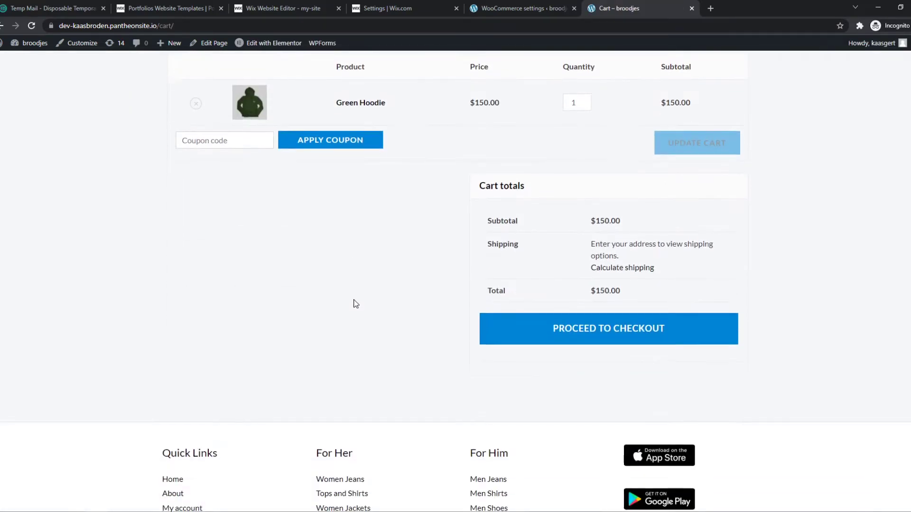
{"action": "scroll", "coordinate": [354, 303], "scroll_direction": "up", "scroll_amount": 3}
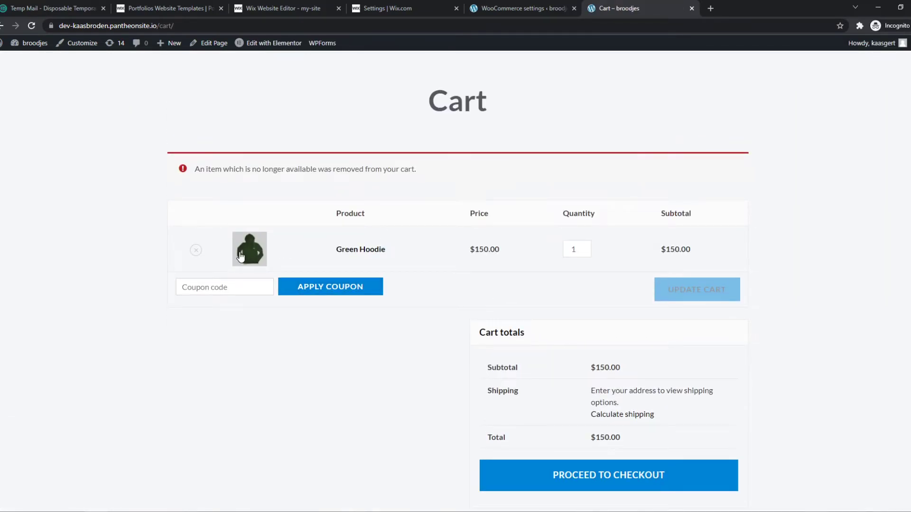
{"action": "scroll", "coordinate": [599, 442], "scroll_direction": "down", "scroll_amount": 1}
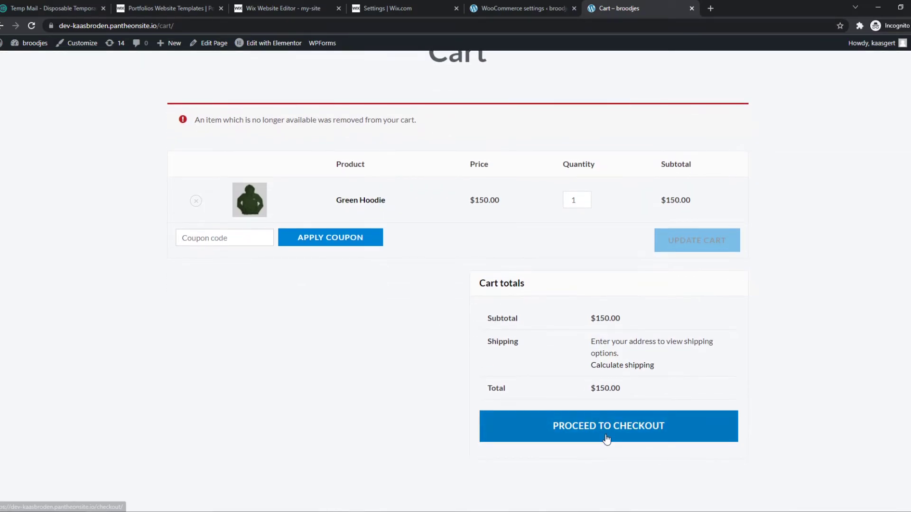
{"action": "left_click", "coordinate": [602, 443]}
Set the billing country to Netherlands so Weight Based Shipping shows $5.00
{"action": "scroll", "coordinate": [590, 395], "scroll_direction": "down", "scroll_amount": 2}
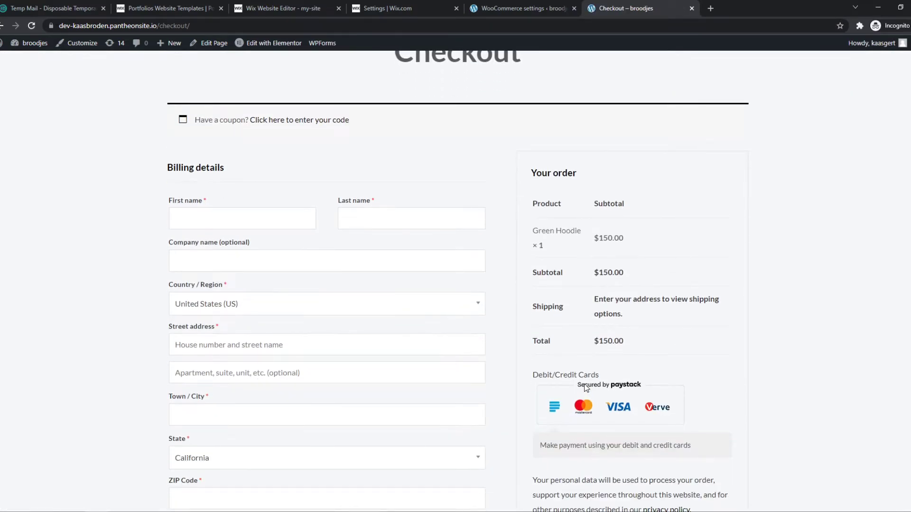
{"action": "scroll", "coordinate": [568, 361], "scroll_direction": "down", "scroll_amount": 3}
{"action": "scroll", "coordinate": [560, 353], "scroll_direction": "up", "scroll_amount": 2}
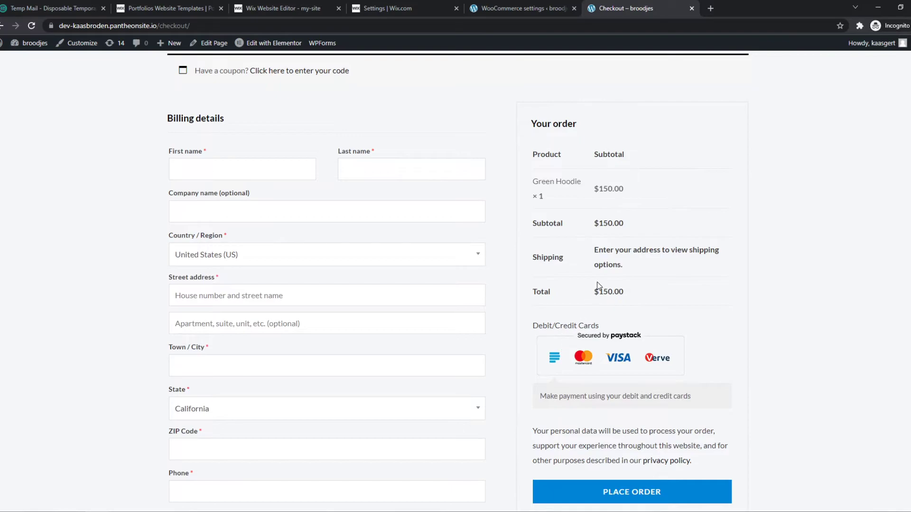
{"action": "left_click_drag", "start_coordinate": [595, 250], "coordinate": [645, 266]}
{"action": "left_click", "coordinate": [236, 256]}
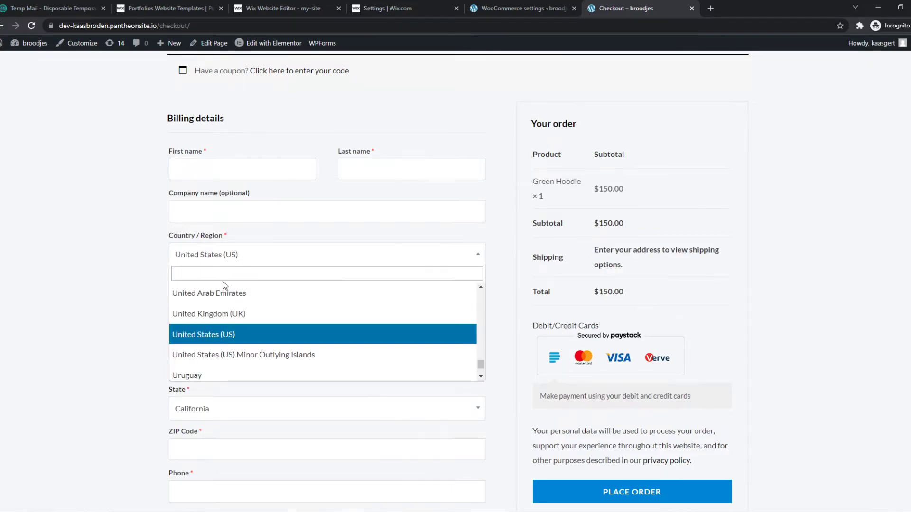
{"action": "type", "text": "net"}
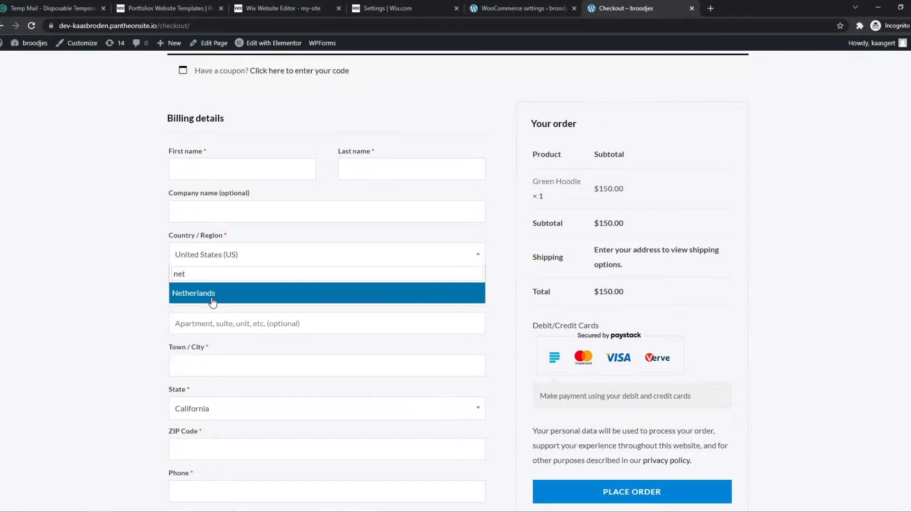
{"action": "left_click", "coordinate": [214, 294]}
{"action": "left_click_drag", "start_coordinate": [611, 241], "coordinate": [721, 243]}
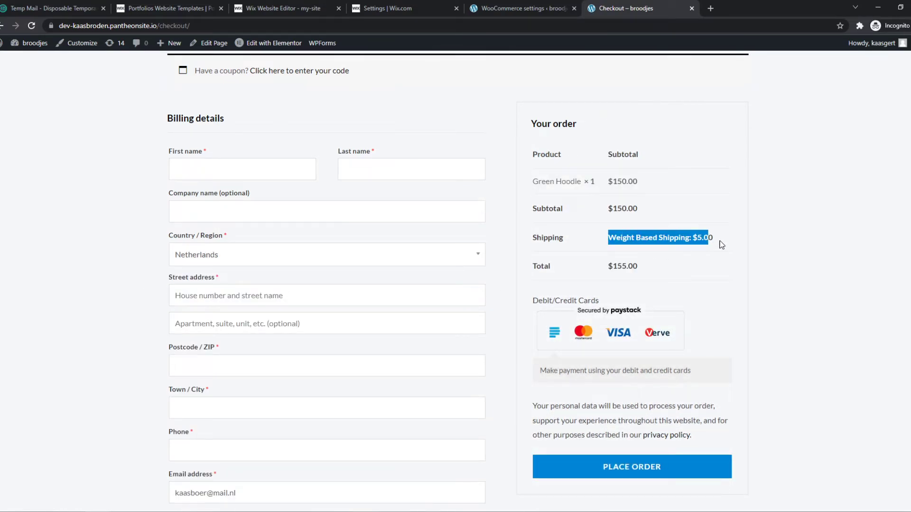
{"action": "left_click", "coordinate": [720, 242]}
Return to the cart page, now totalling $155.00
{"action": "scroll", "coordinate": [285, 209], "scroll_direction": "up", "scroll_amount": 2}
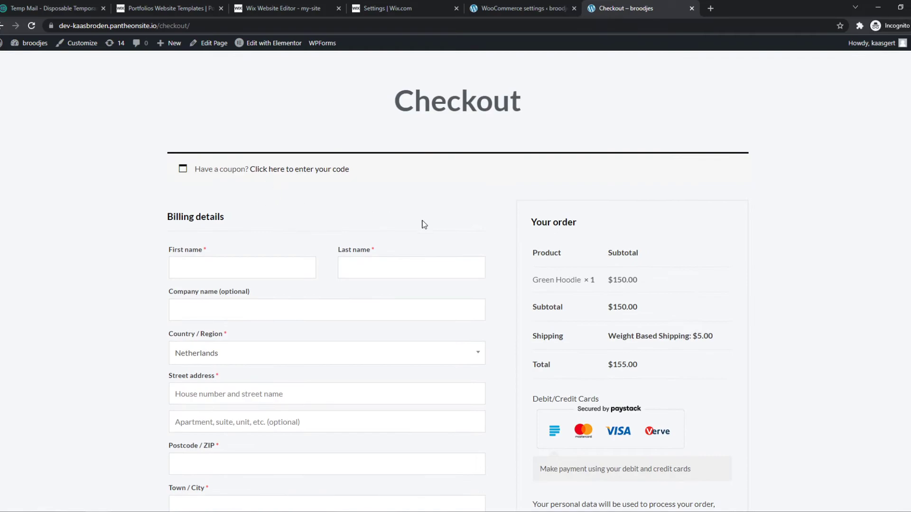
{"action": "scroll", "coordinate": [423, 224], "scroll_direction": "down", "scroll_amount": 5}
{"action": "scroll", "coordinate": [367, 396], "scroll_direction": "up", "scroll_amount": 6}
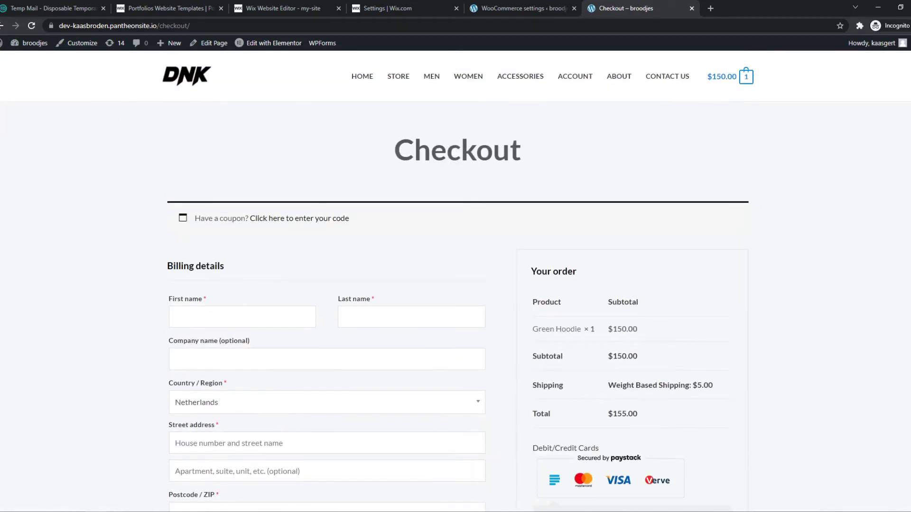
{"action": "left_click", "coordinate": [2, 25]}
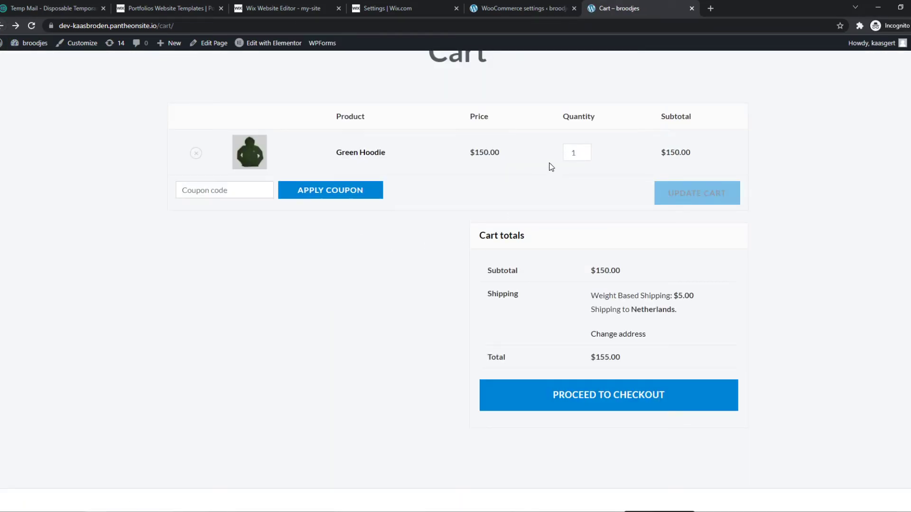
Update the cart to 3 hoodies and compare shipping with rule 3's 2.01 kg bound
{"action": "left_click_drag", "start_coordinate": [578, 156], "coordinate": [572, 156]}
{"action": "type", "text": "3"}
{"action": "left_click", "coordinate": [677, 197]}
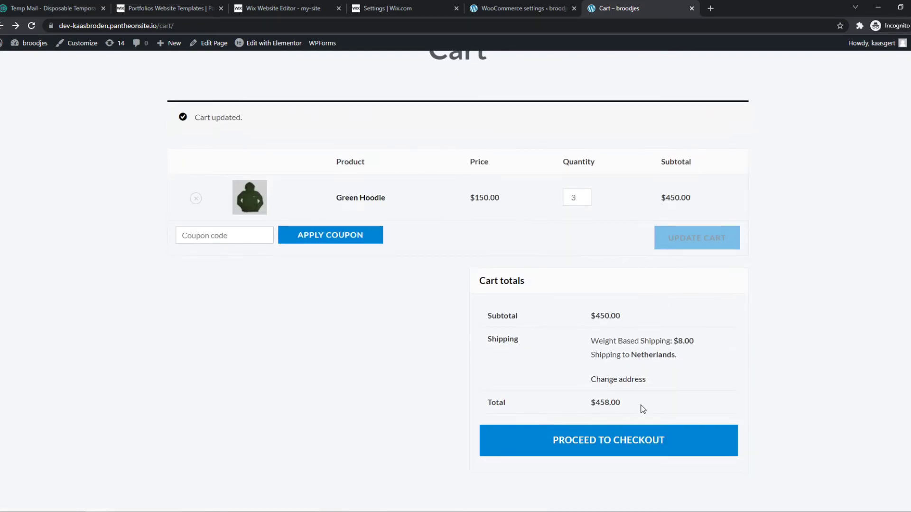
{"action": "scroll", "coordinate": [643, 409], "scroll_direction": "down", "scroll_amount": 1}
{"action": "left_click_drag", "start_coordinate": [673, 324], "coordinate": [690, 326]}
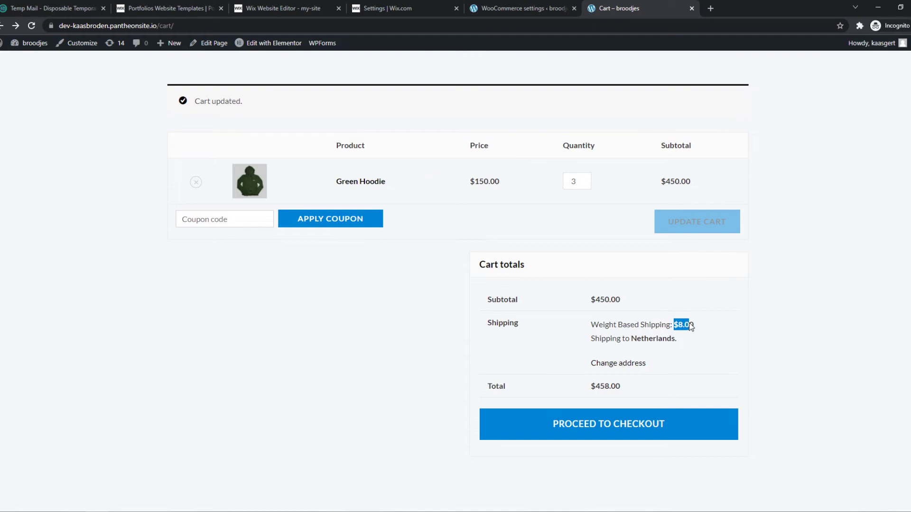
{"action": "left_click", "coordinate": [700, 329]}
{"action": "left_click", "coordinate": [500, 8]}
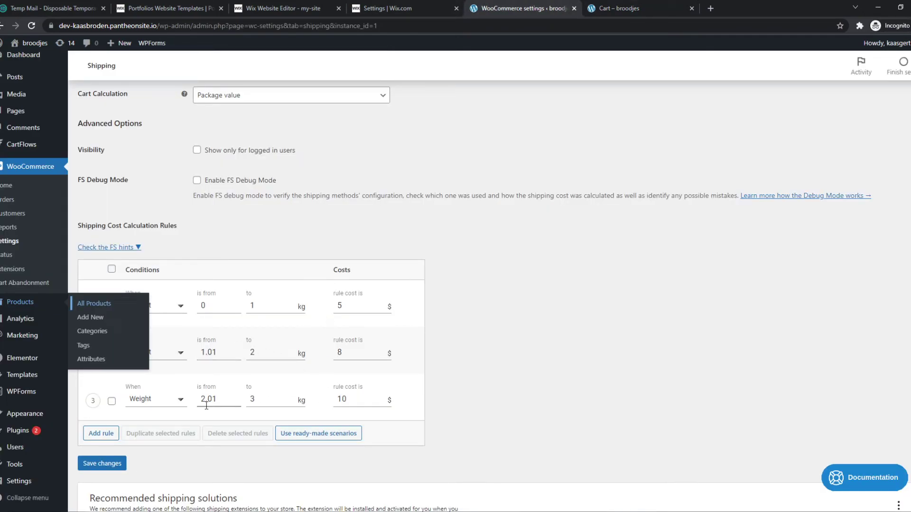
{"action": "left_click_drag", "start_coordinate": [200, 400], "coordinate": [217, 400]}
{"action": "left_click", "coordinate": [617, 8]}
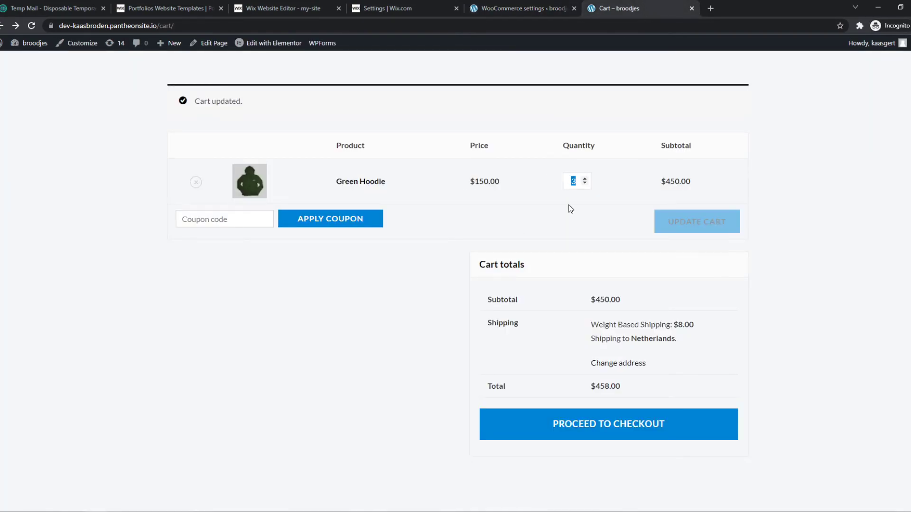
Raise the quantity to 4, then 5, so shipping becomes $10.00 and the total $760.00
{"action": "type", "text": "4"}
{"action": "left_click", "coordinate": [681, 227]}
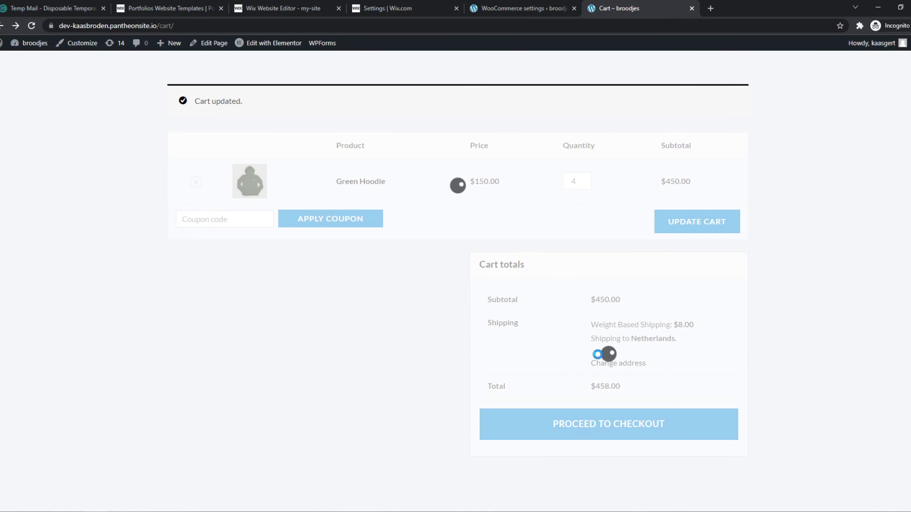
{"action": "double_click", "coordinate": [573, 180]}
{"action": "type", "text": "5"}
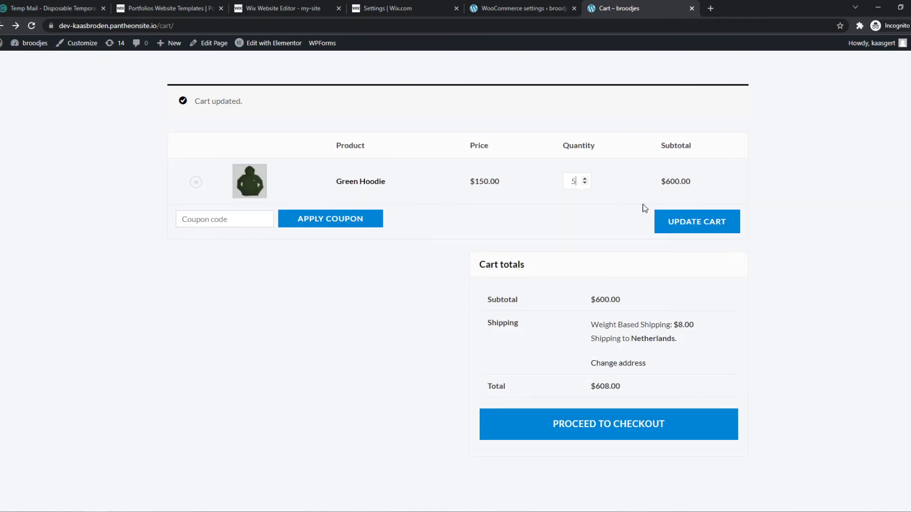
{"action": "left_click", "coordinate": [683, 215]}
{"action": "left_click_drag", "start_coordinate": [678, 324], "coordinate": [700, 331]}
{"action": "left_click", "coordinate": [712, 334]}
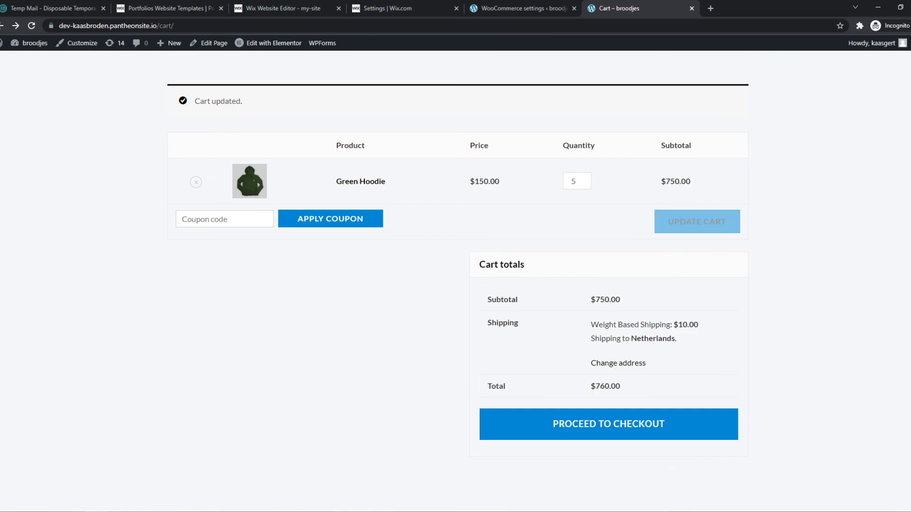